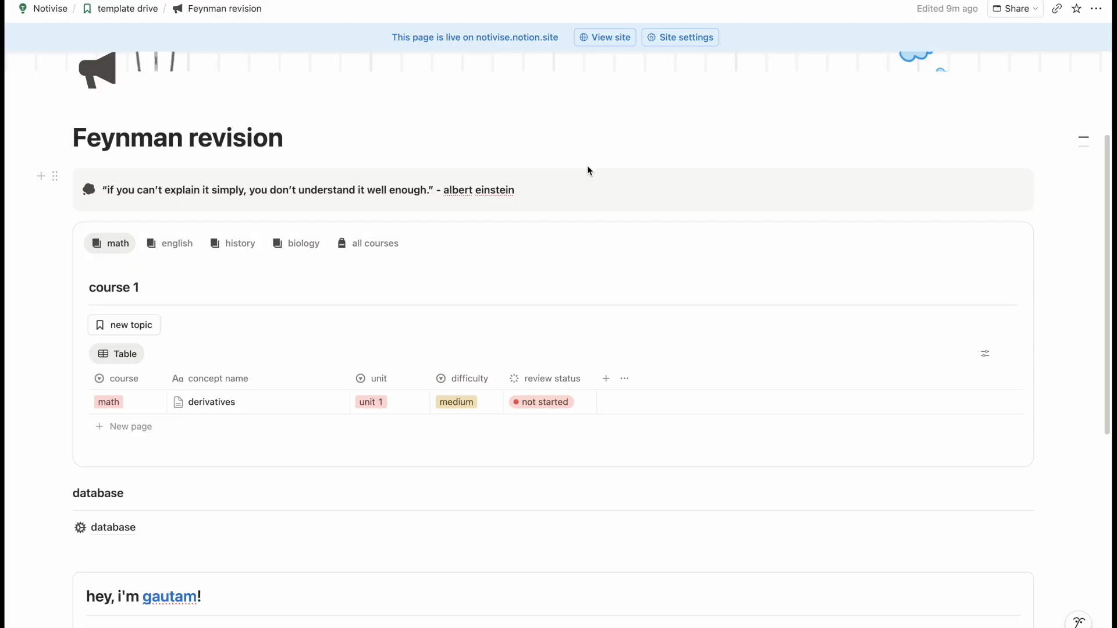
- Look through the reference template's english, history, biology, all courses and math views
{"action": "scroll", "coordinate": [588, 171], "scroll_direction": "down", "scroll_amount": 3}
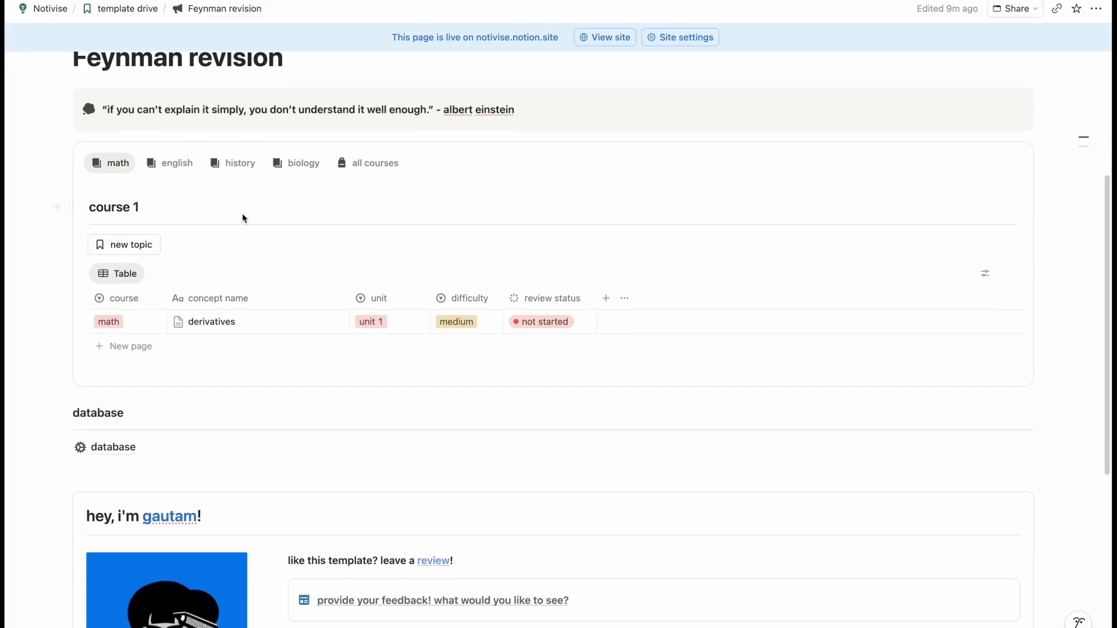
{"action": "scroll", "coordinate": [242, 249], "scroll_direction": "down", "scroll_amount": 3}
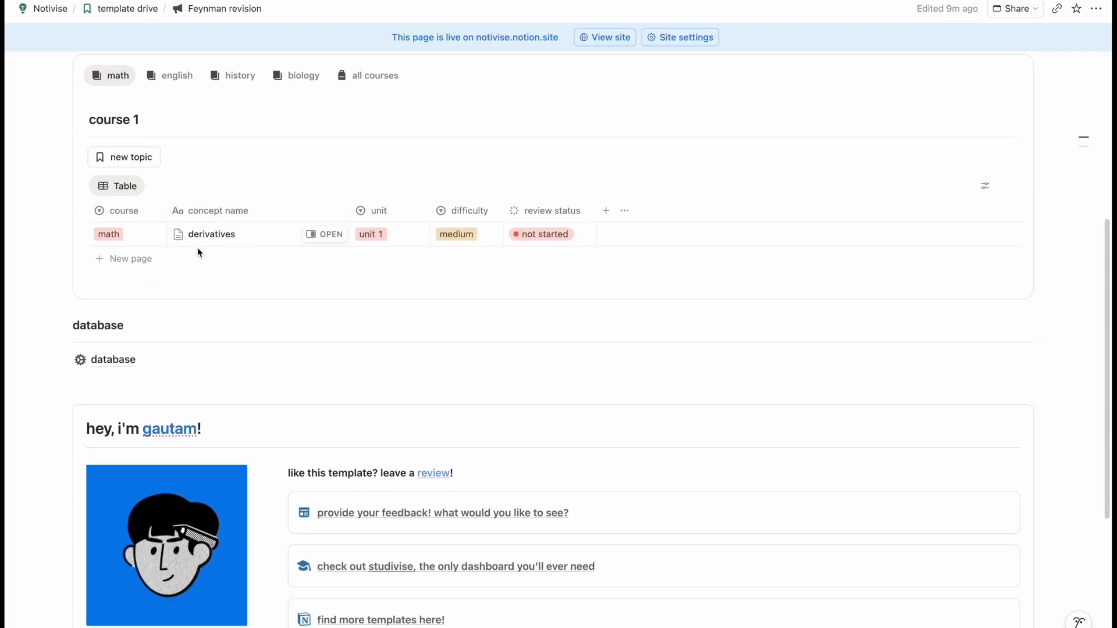
{"action": "scroll", "coordinate": [302, 201], "scroll_direction": "up", "scroll_amount": 2}
{"action": "left_click", "coordinate": [191, 135]}
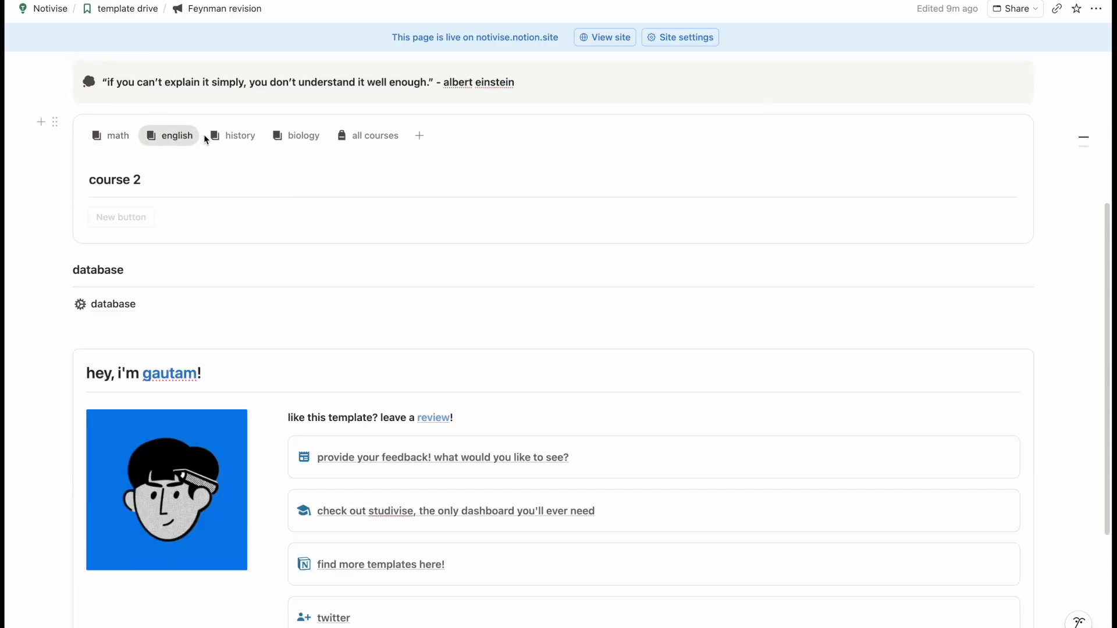
{"action": "left_click", "coordinate": [232, 137]}
{"action": "left_click", "coordinate": [307, 137]}
{"action": "left_click", "coordinate": [389, 137]}
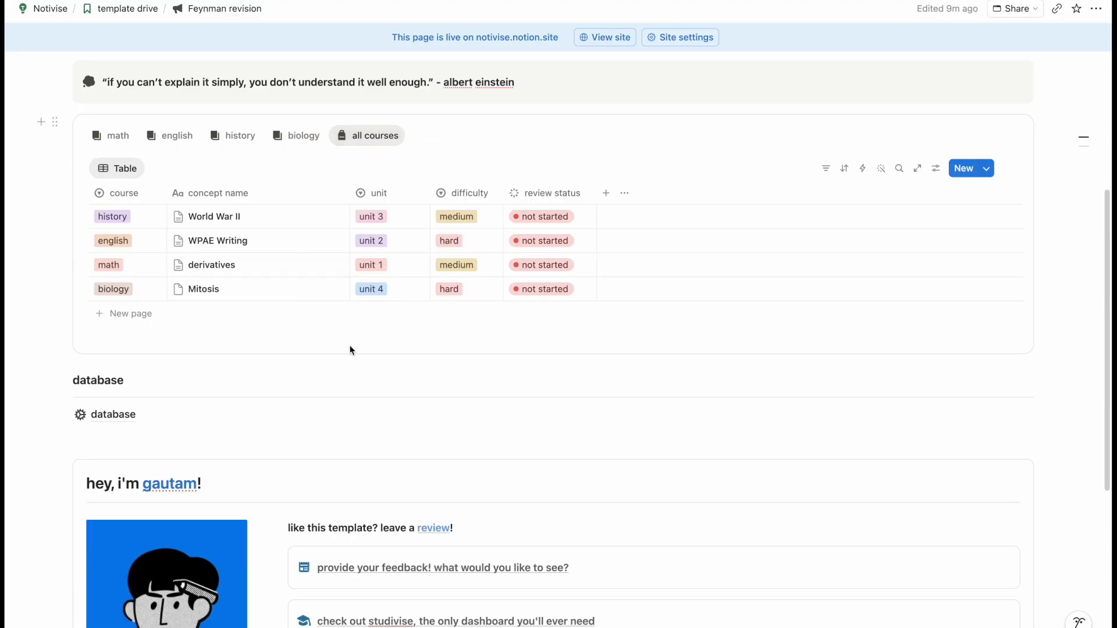
{"action": "left_click", "coordinate": [119, 137]}
- Preview the derivatives concept page beside the table, then close it
{"action": "left_click", "coordinate": [327, 295]}
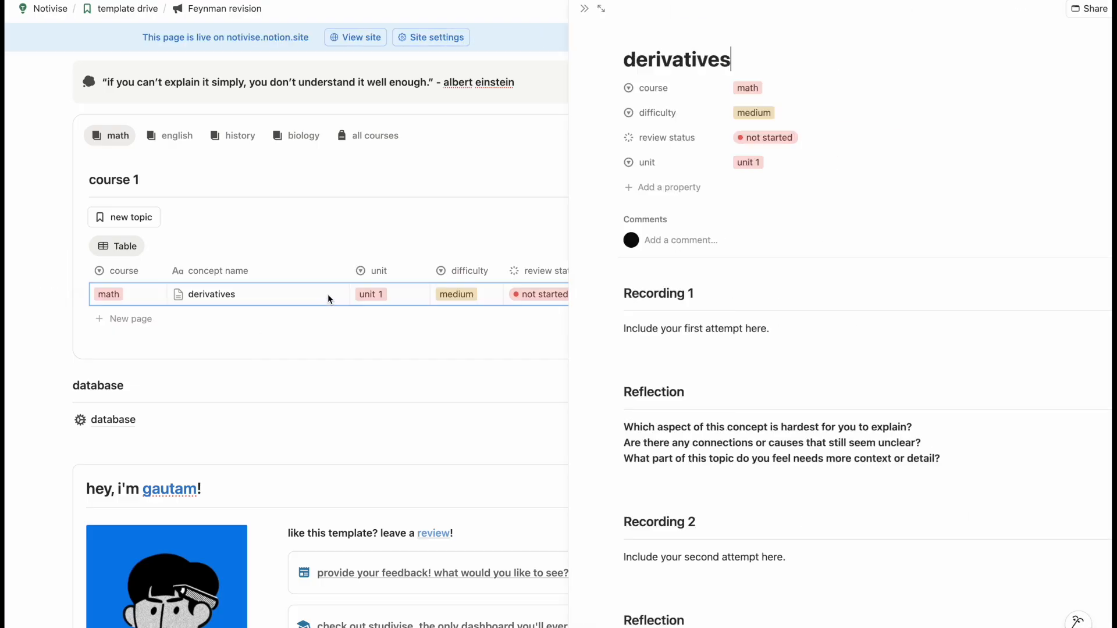
{"action": "scroll", "coordinate": [805, 420], "scroll_direction": "down", "scroll_amount": 2}
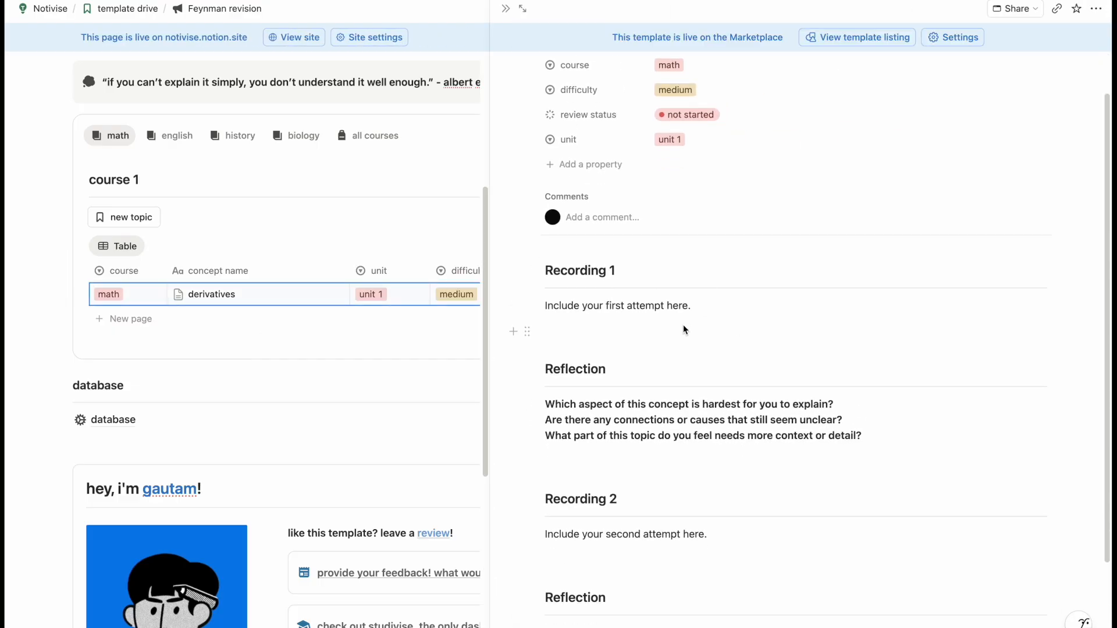
{"action": "scroll", "coordinate": [646, 340], "scroll_direction": "down", "scroll_amount": 3}
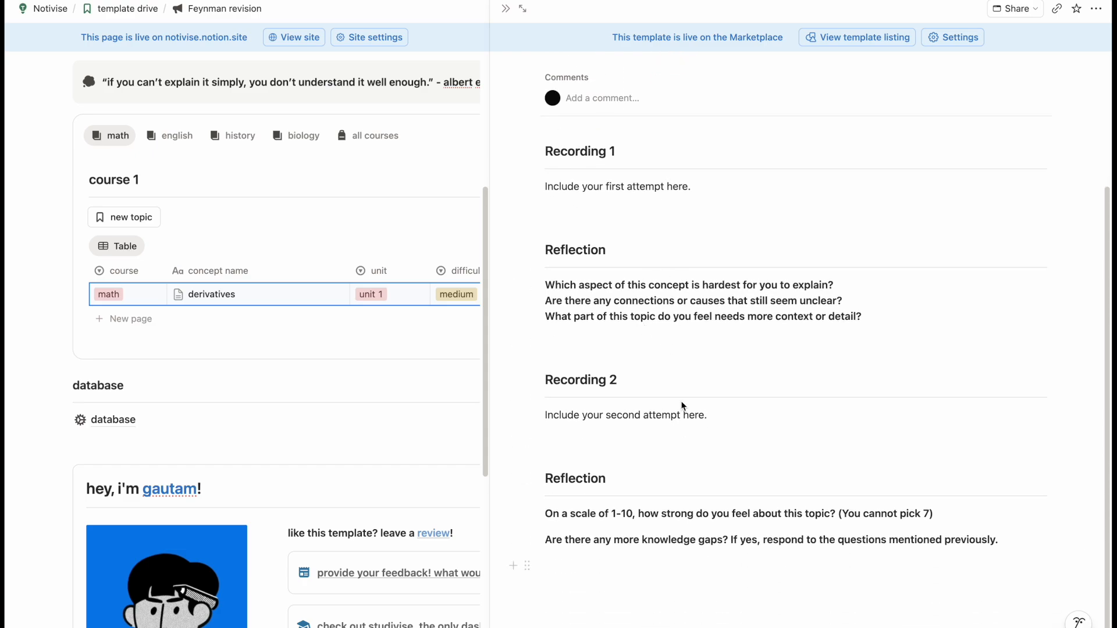
{"action": "left_click", "coordinate": [505, 9]}
{"action": "scroll", "coordinate": [454, 330], "scroll_direction": "up", "scroll_amount": 2}
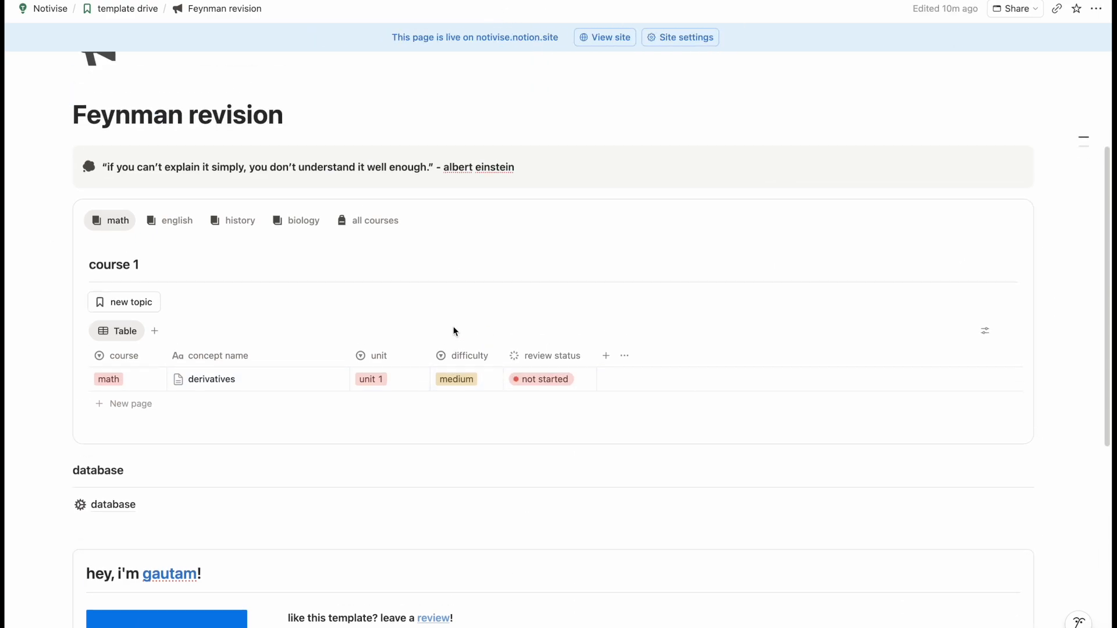
- Create a new blank page and switch it to full width
{"action": "key", "text": "ctrl+Tab"}
{"action": "left_click", "coordinate": [447, 154]}
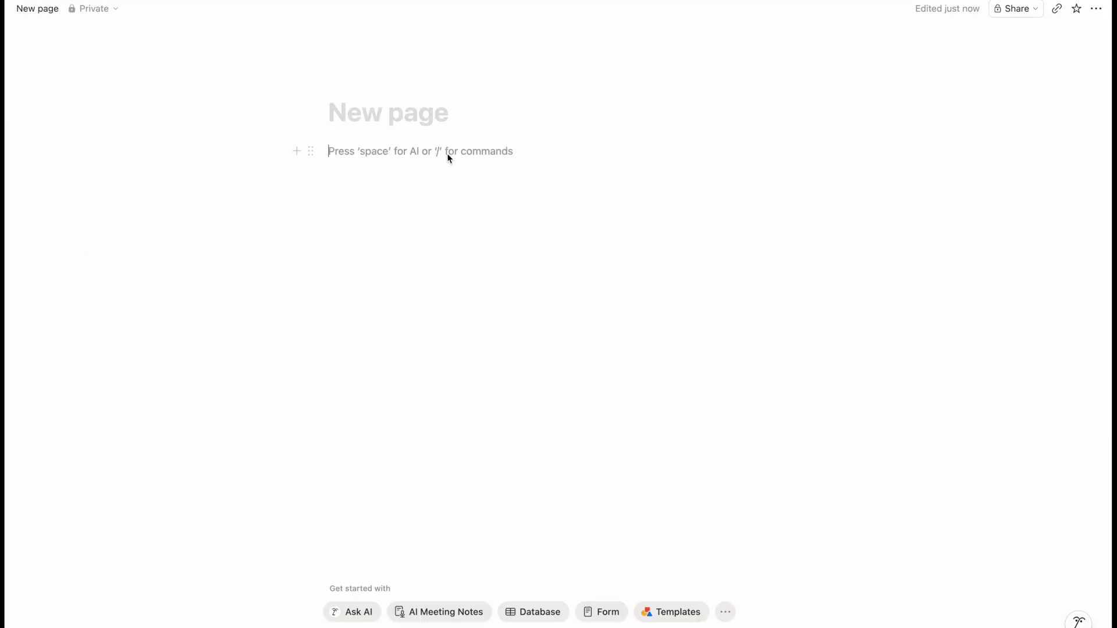
{"action": "left_click", "coordinate": [1096, 9]}
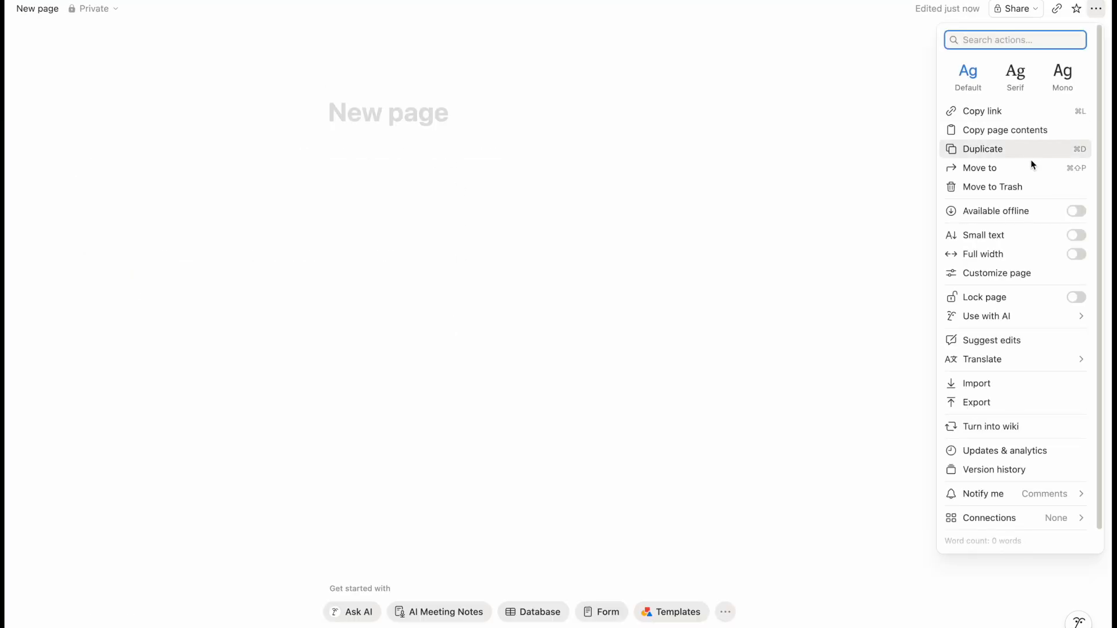
{"action": "left_click", "coordinate": [1076, 255]}
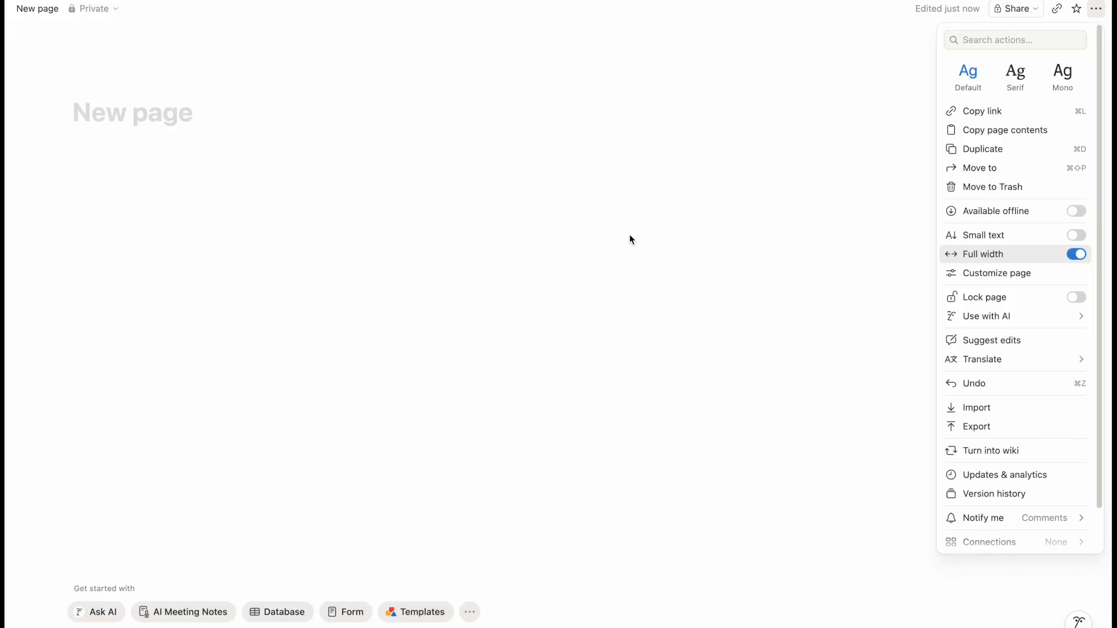
{"action": "left_click", "coordinate": [626, 227]}
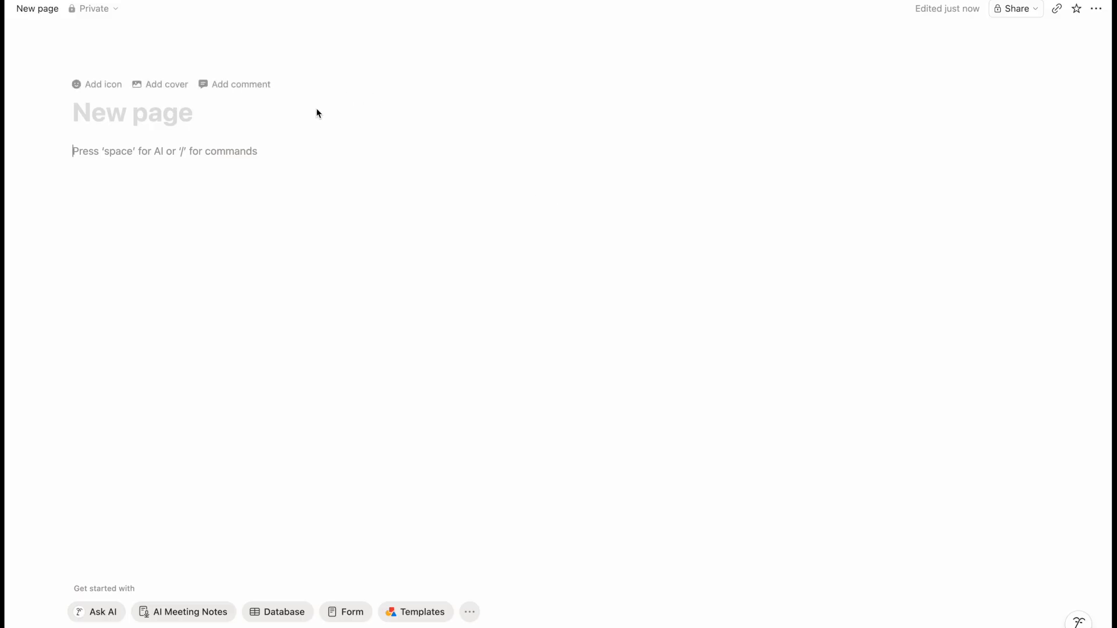
- Title the page 'Feynman Revision' and start a block below it
{"action": "key", "text": "Up"}
{"action": "type", "text": "Feynman R"}
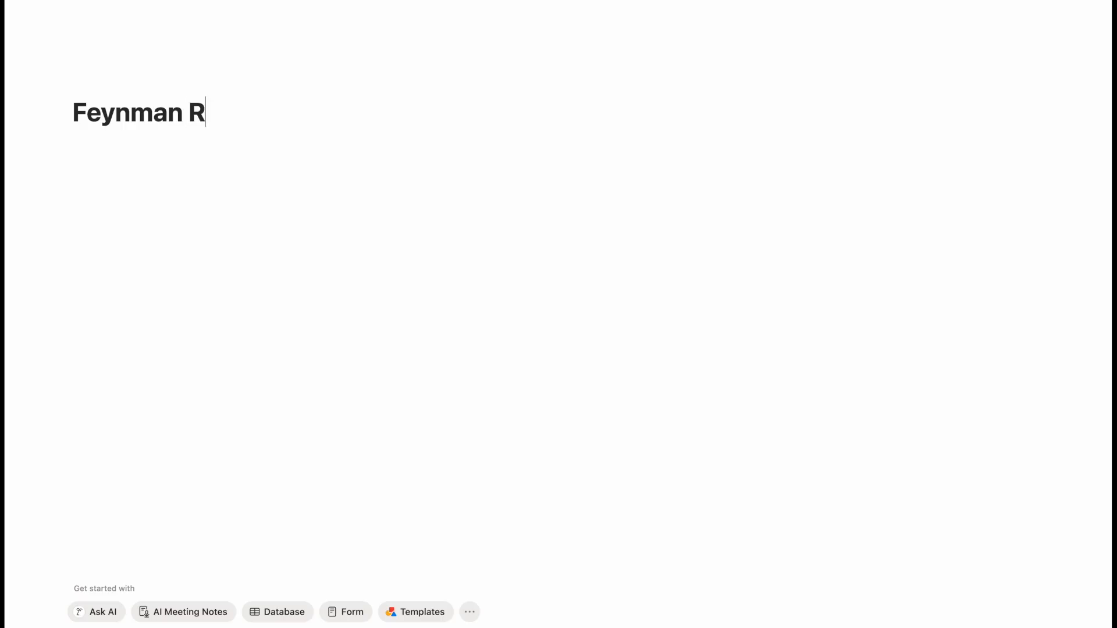
{"action": "type", "text": "evision"}
{"action": "key", "text": "Return"}
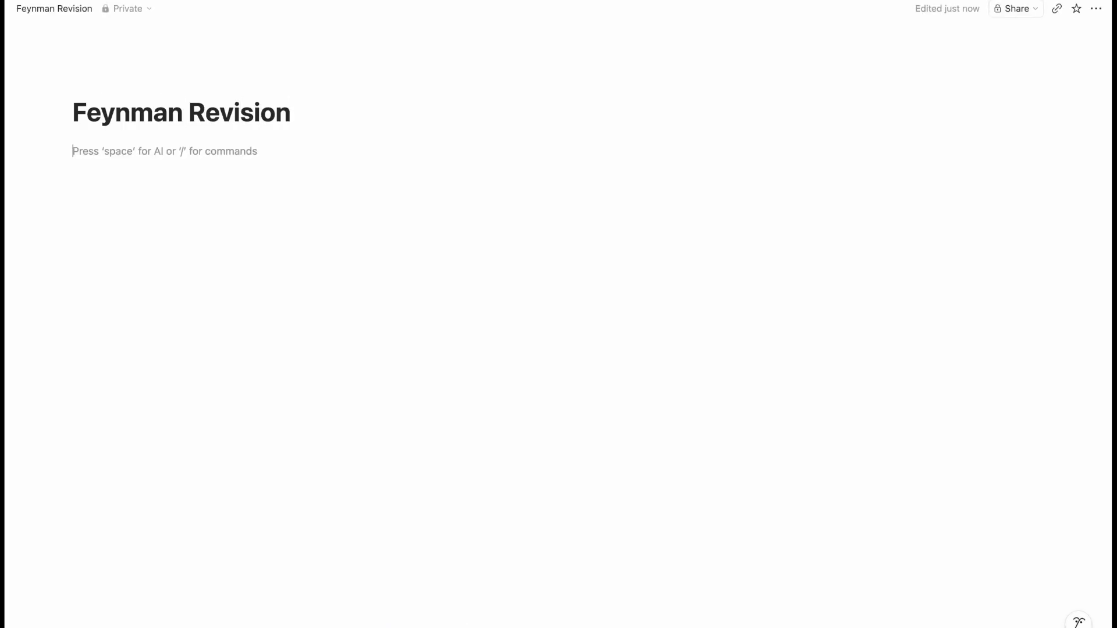
{"action": "left_click", "coordinate": [344, 197]}
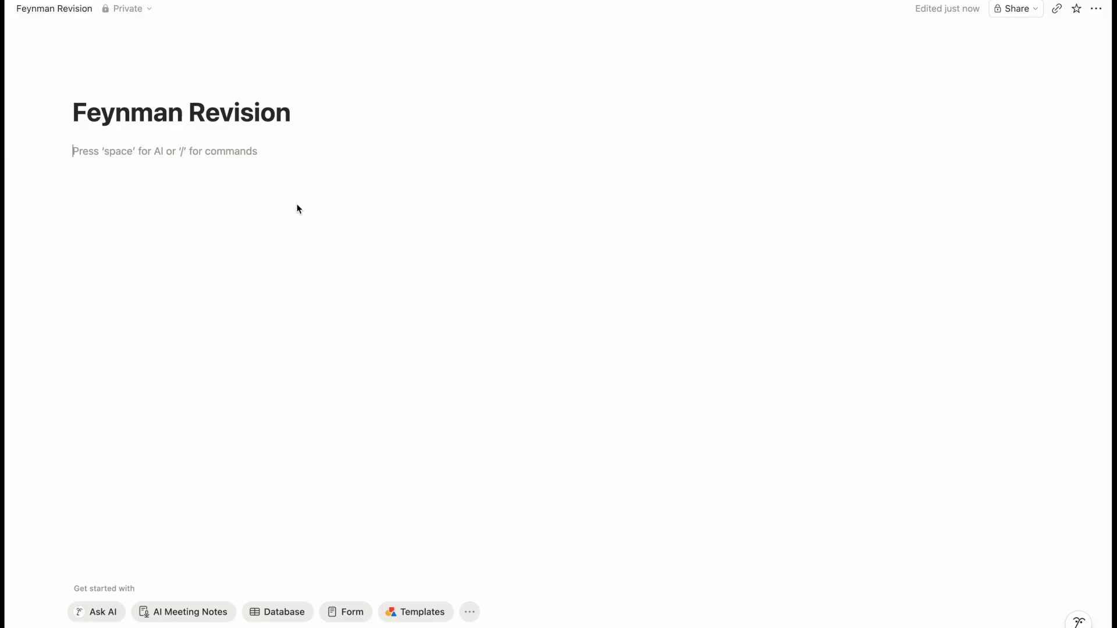
- Insert an empty inline database via /inline and name it 'feynman content'
{"action": "type", "text": "/inline"}
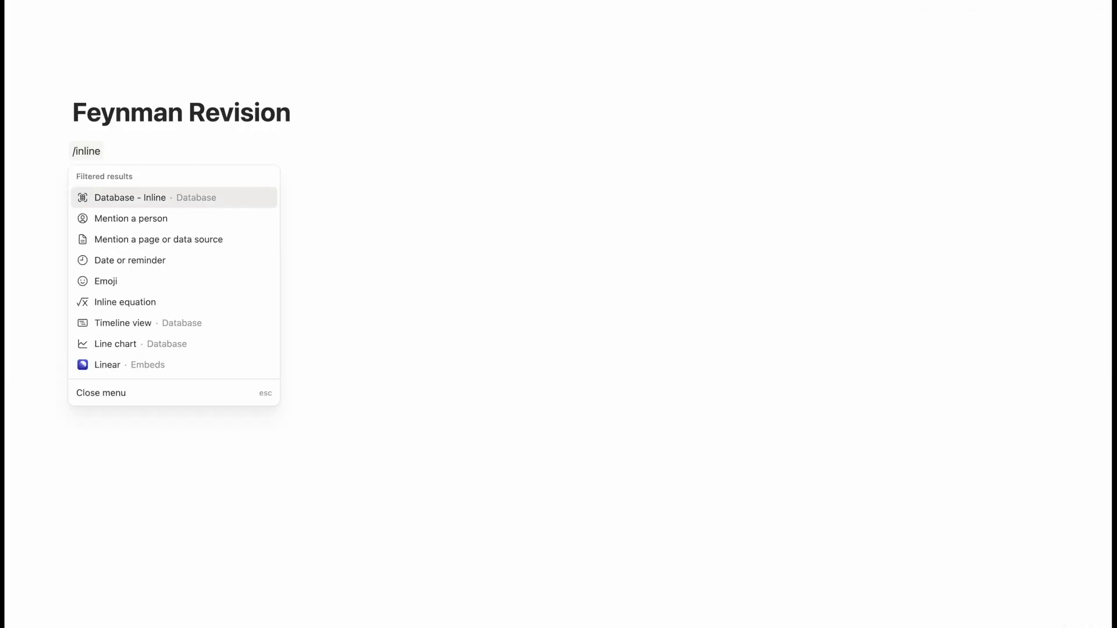
{"action": "key", "text": "Return"}
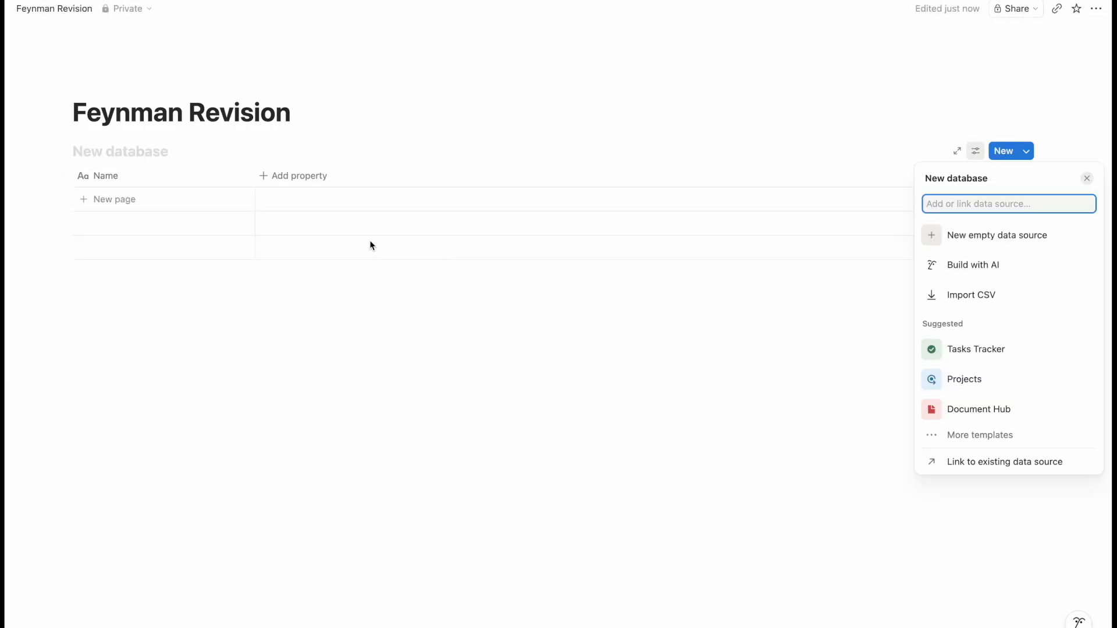
{"action": "left_click", "coordinate": [186, 153]}
{"action": "type", "text": "fey"}
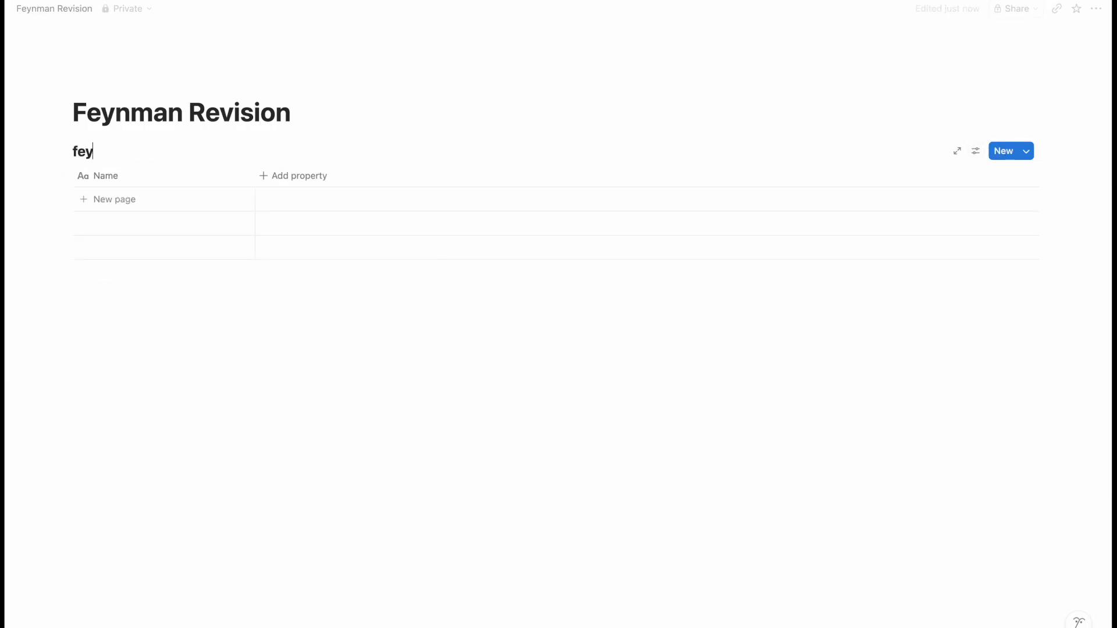
{"action": "type", "text": "nman content"}
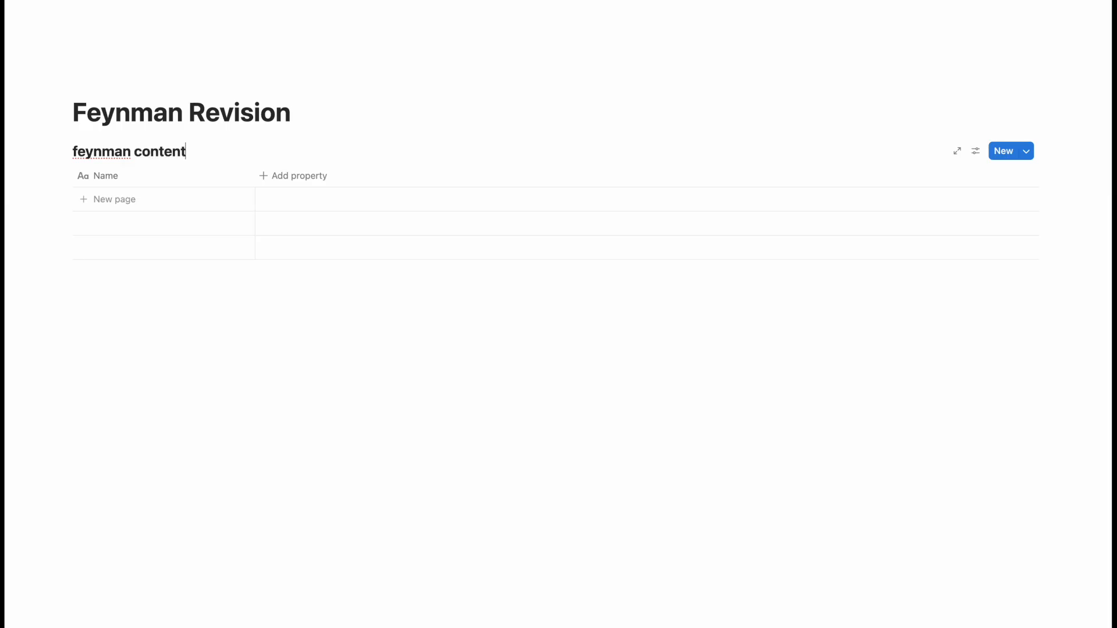
{"action": "left_click", "coordinate": [186, 340]}
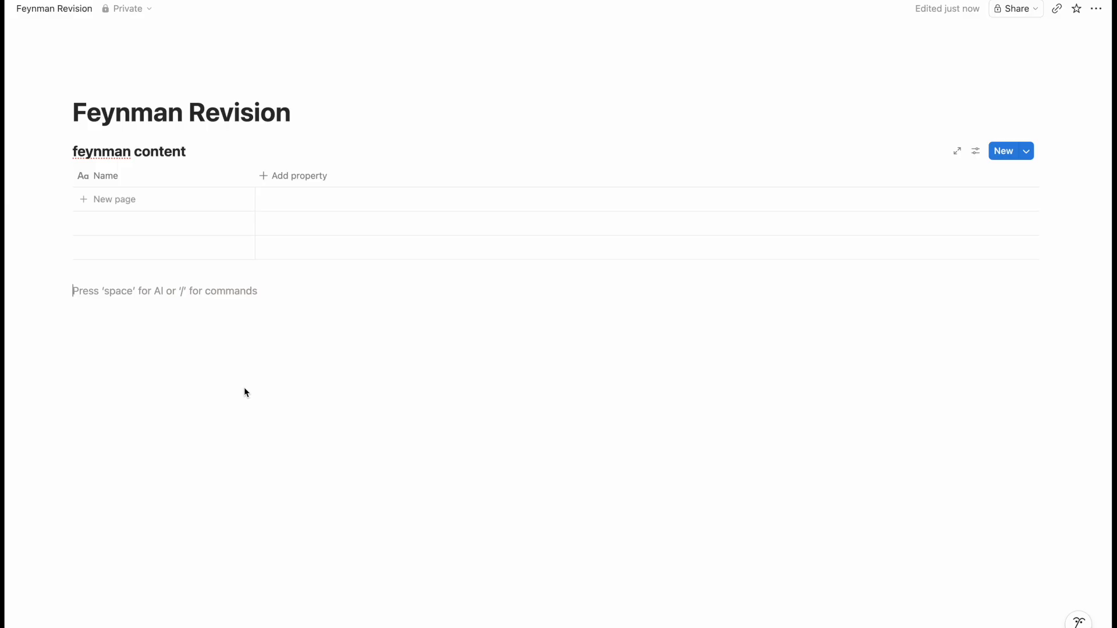
{"action": "left_click", "coordinate": [292, 173]}
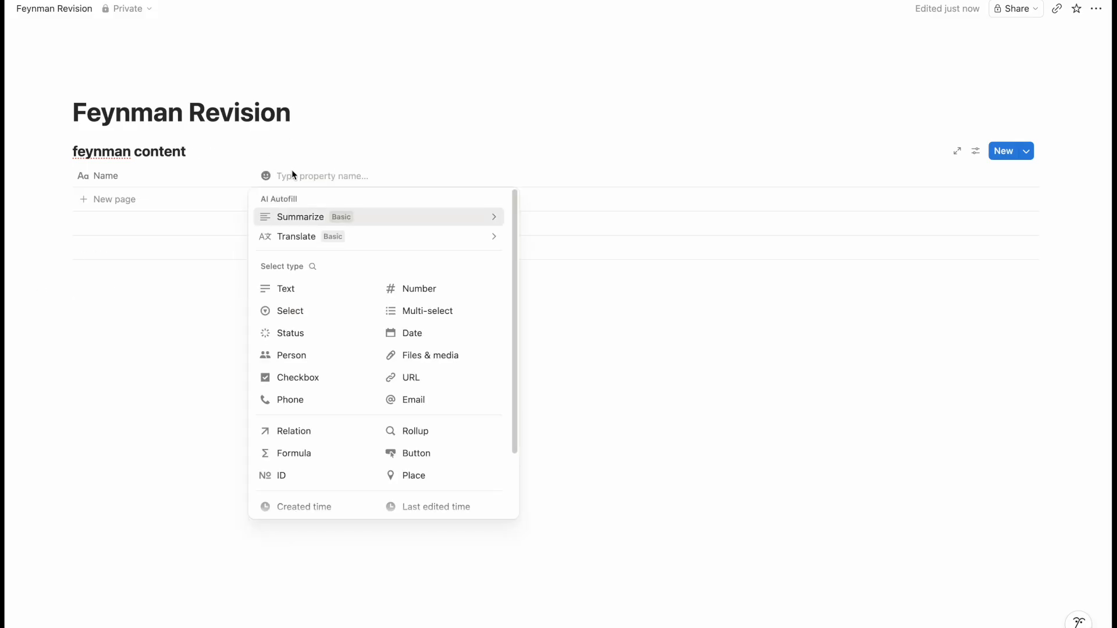
- Add a 'course' select property and drag it before the Name column
{"action": "type", "text": "select"}
{"action": "left_click", "coordinate": [302, 309]}
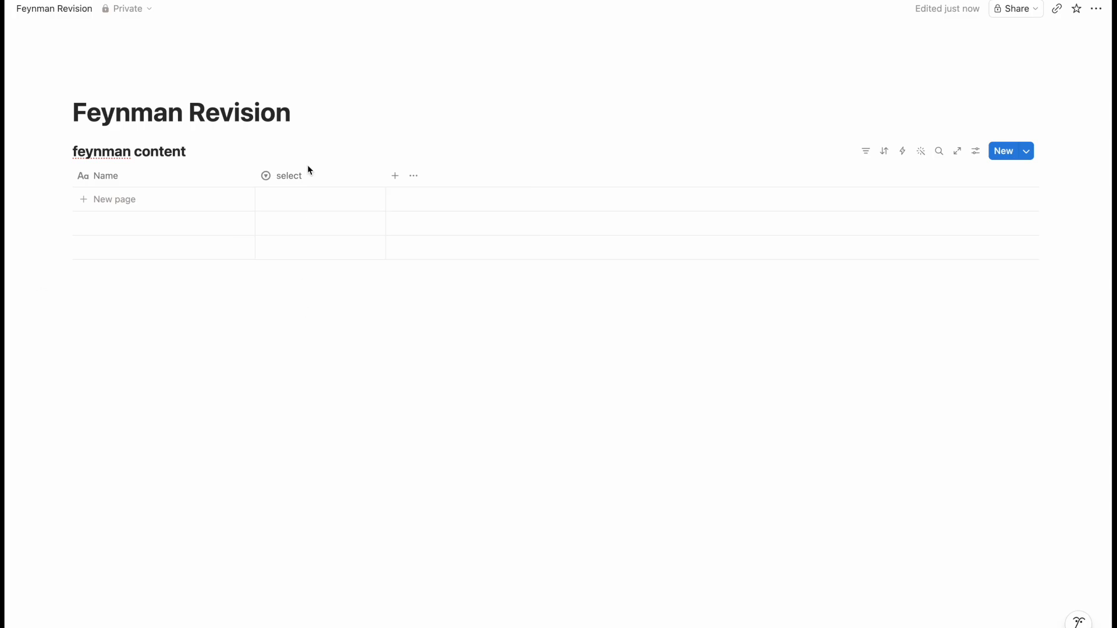
{"action": "left_click", "coordinate": [314, 175]}
{"action": "mouse_move", "coordinate": [325, 221]}
{"action": "left_click", "coordinate": [354, 202]}
{"action": "double_click", "coordinate": [353, 202]}
{"action": "type", "text": "cor"}
{"action": "type", "text": "urse"}
{"action": "key", "text": "Return"}
{"action": "left_click", "coordinate": [420, 174]}
{"action": "left_click", "coordinate": [396, 176]}
{"action": "left_click", "coordinate": [395, 175]}
{"action": "left_click", "coordinate": [300, 176]}
{"action": "left_click_drag", "start_coordinate": [297, 176], "coordinate": [159, 175]}
- Rename the Name column to 'concept' and add a 'unit' select property
{"action": "left_click", "coordinate": [275, 174]}
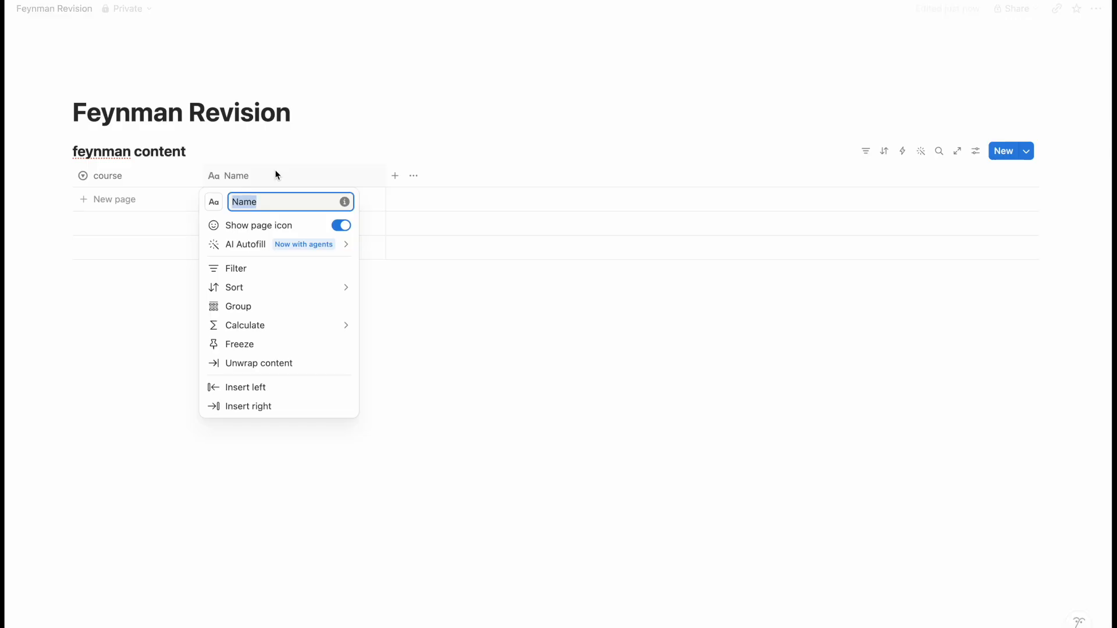
{"action": "type", "text": "concept"}
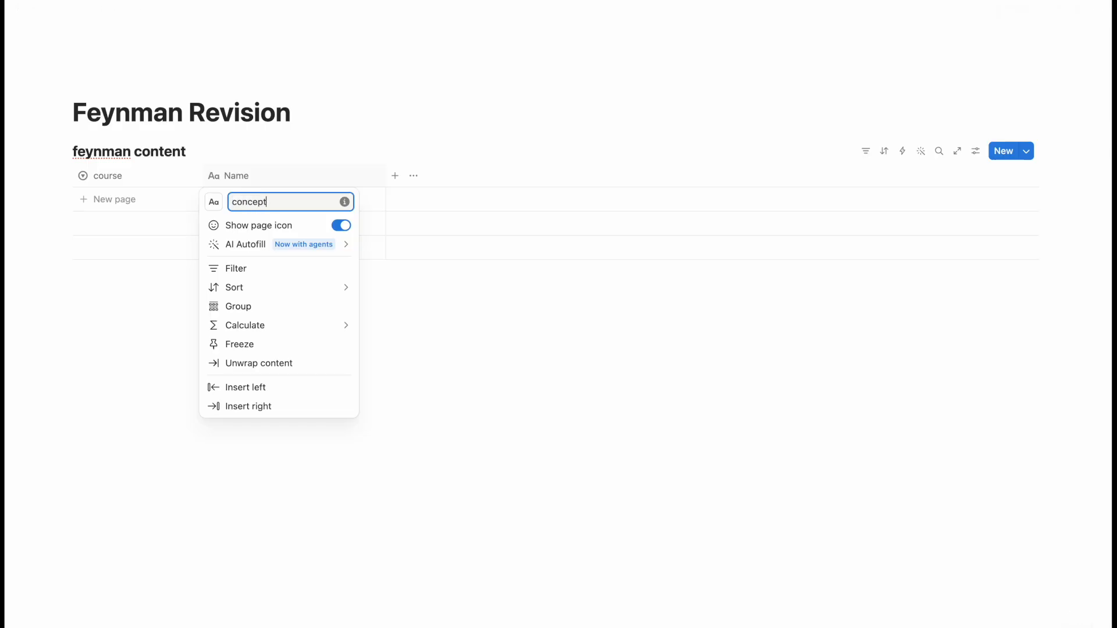
{"action": "left_click", "coordinate": [395, 176]}
{"action": "left_click", "coordinate": [395, 175]}
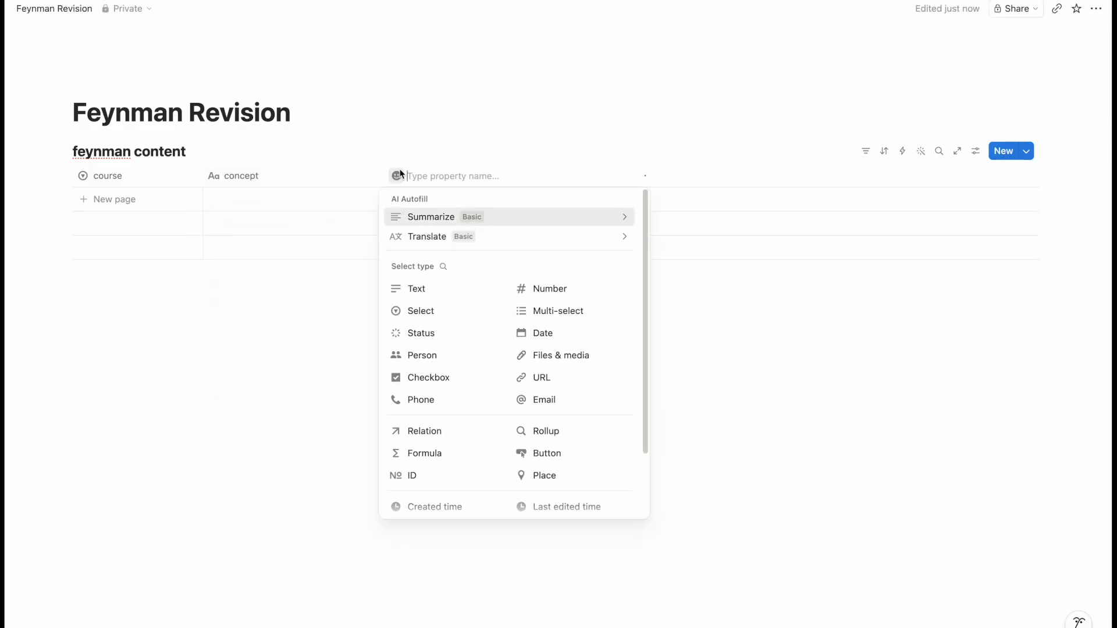
{"action": "type", "text": "select"}
{"action": "left_click", "coordinate": [418, 311]}
- Add a 'difficulty' select property and a 'review status' status property, then add a row
{"action": "left_click", "coordinate": [525, 175]}
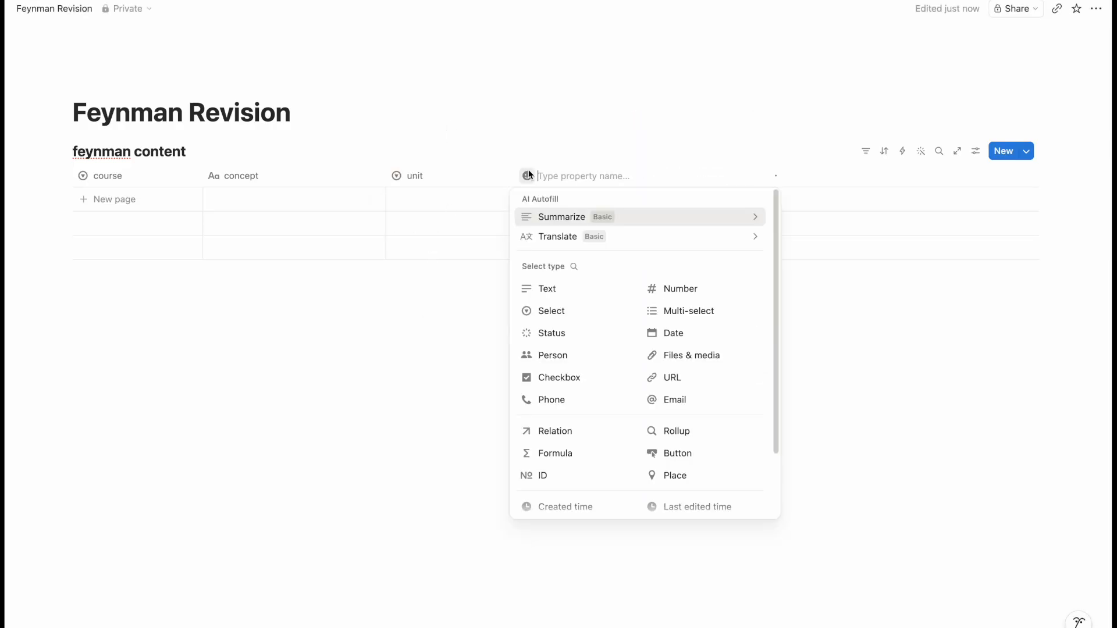
{"action": "type", "text": "select"}
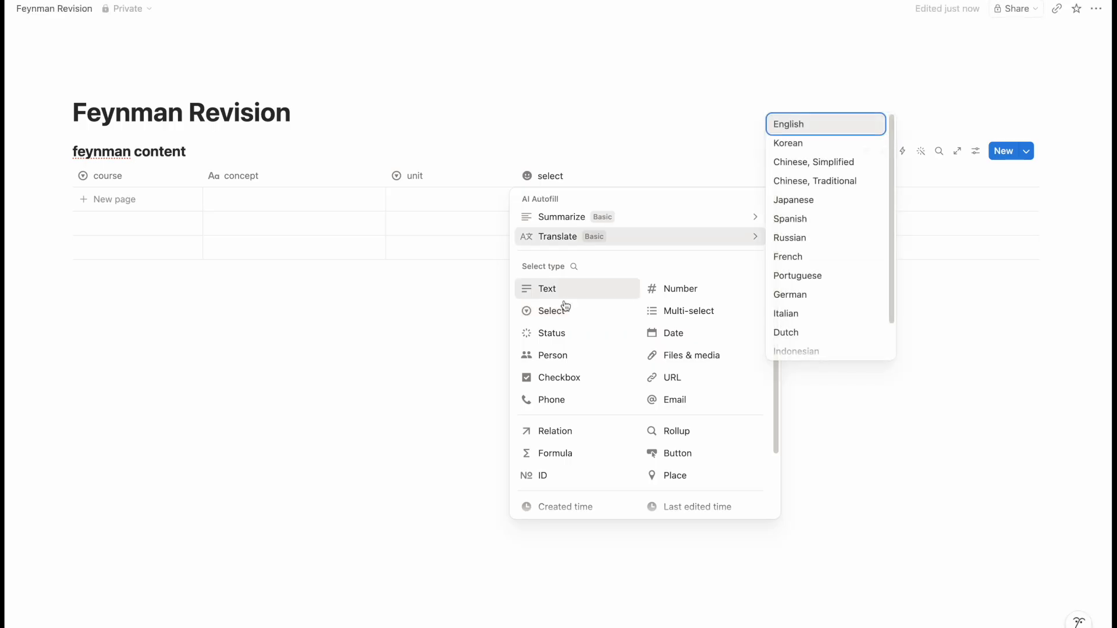
{"action": "left_click", "coordinate": [564, 311]}
{"action": "left_click", "coordinate": [624, 172]}
{"action": "type", "text": "difficulty"}
{"action": "key", "text": "Return"}
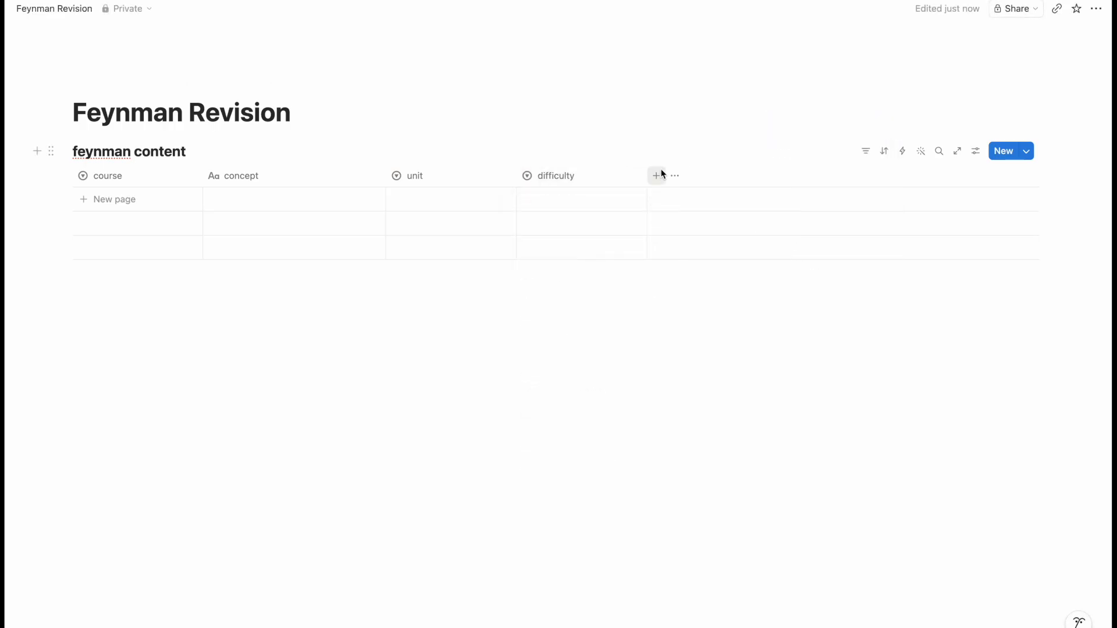
{"action": "left_click", "coordinate": [658, 175]}
{"action": "type", "text": "status"}
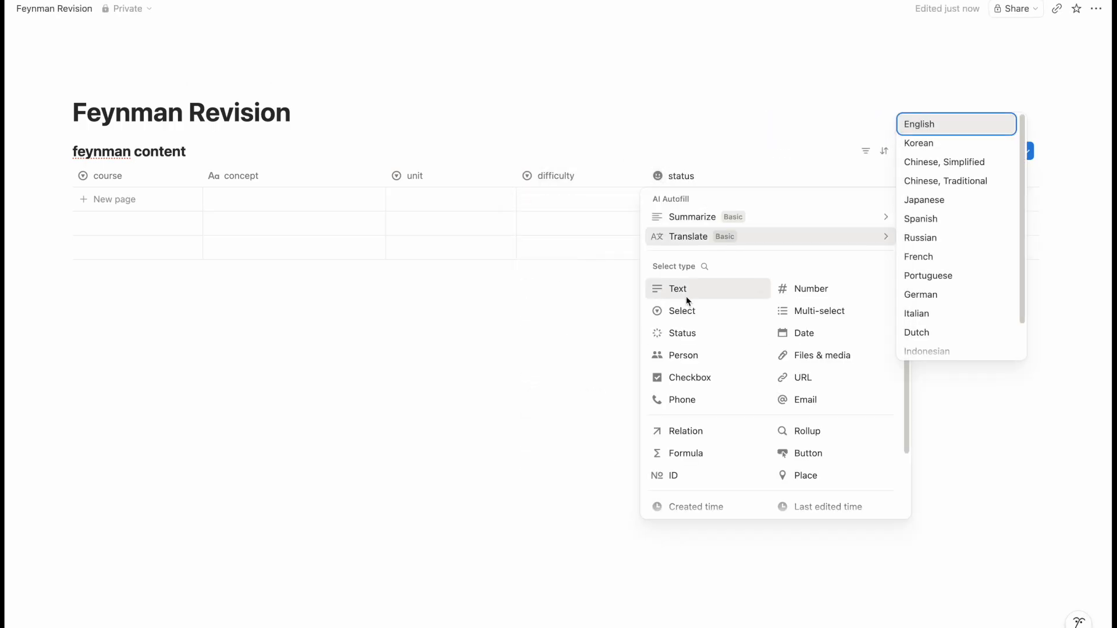
{"action": "left_click", "coordinate": [693, 334]}
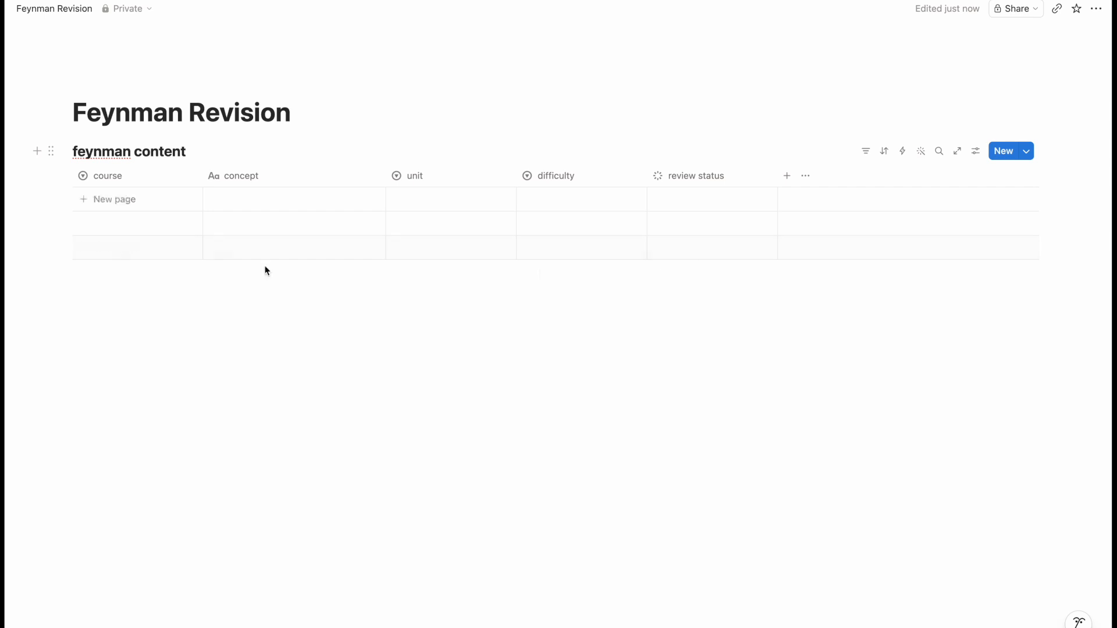
{"action": "left_click", "coordinate": [117, 200]}
- Create math, english, biology and history course tags, leaving the row set to history
{"action": "left_click", "coordinate": [175, 205]}
{"action": "type", "text": "math"}
{"action": "key", "text": "Return"}
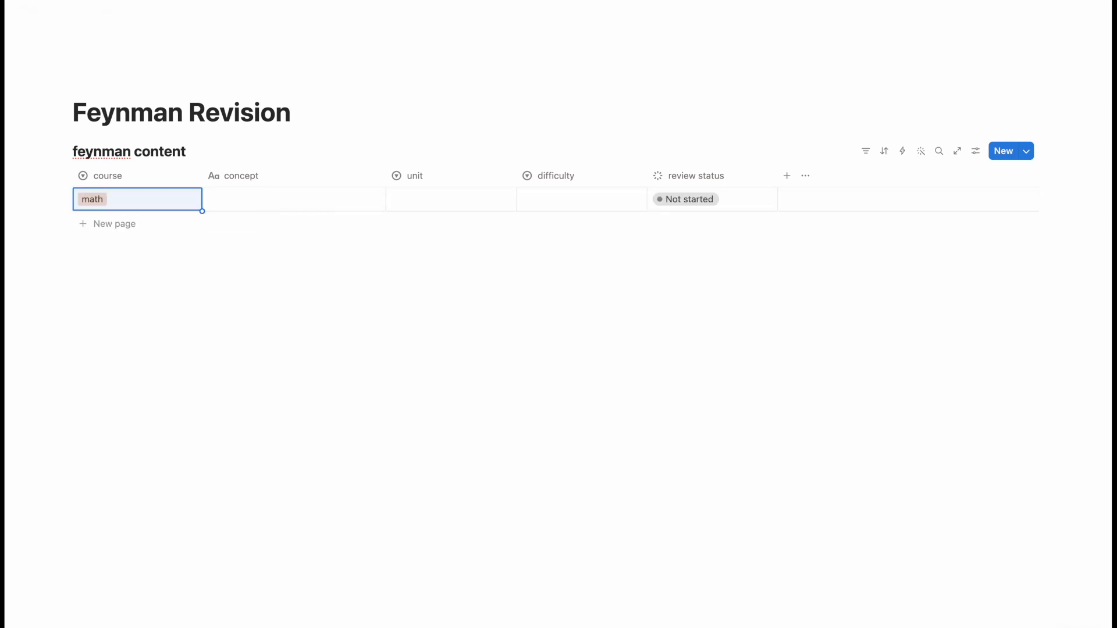
{"action": "type", "text": "english"}
{"action": "key", "text": "Return"}
{"action": "type", "text": "biology"}
{"action": "key", "text": "Return"}
{"action": "type", "text": "history"}
{"action": "key", "text": "Return"}
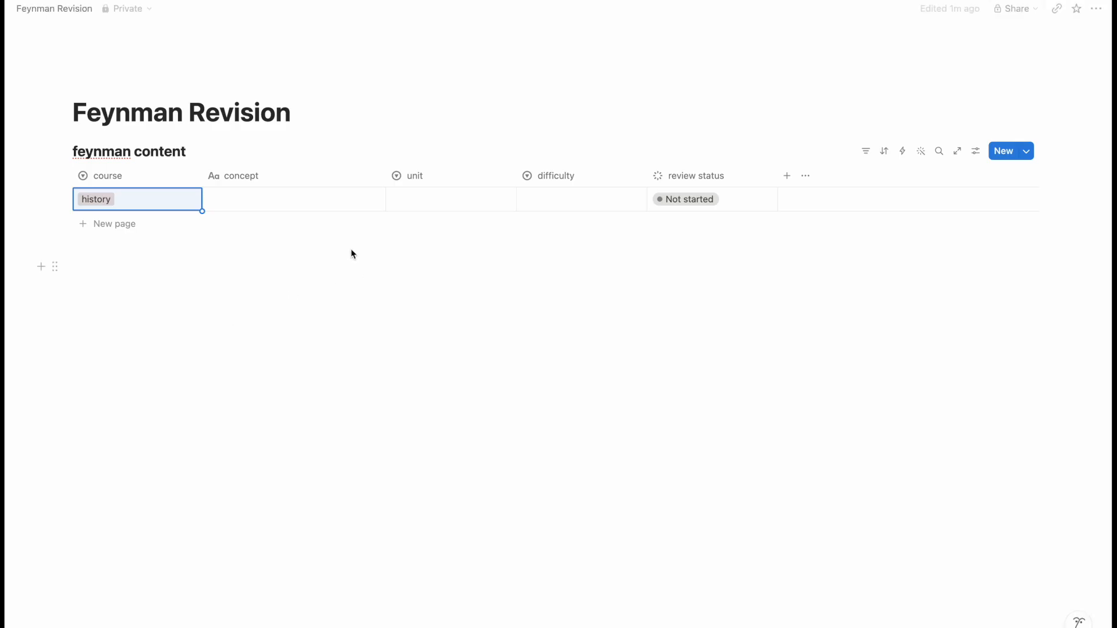
- Create unit options unit 1 through unit 5, leaving the row at unit 5
{"action": "left_click", "coordinate": [421, 201]}
{"action": "type", "text": "unit 1"}
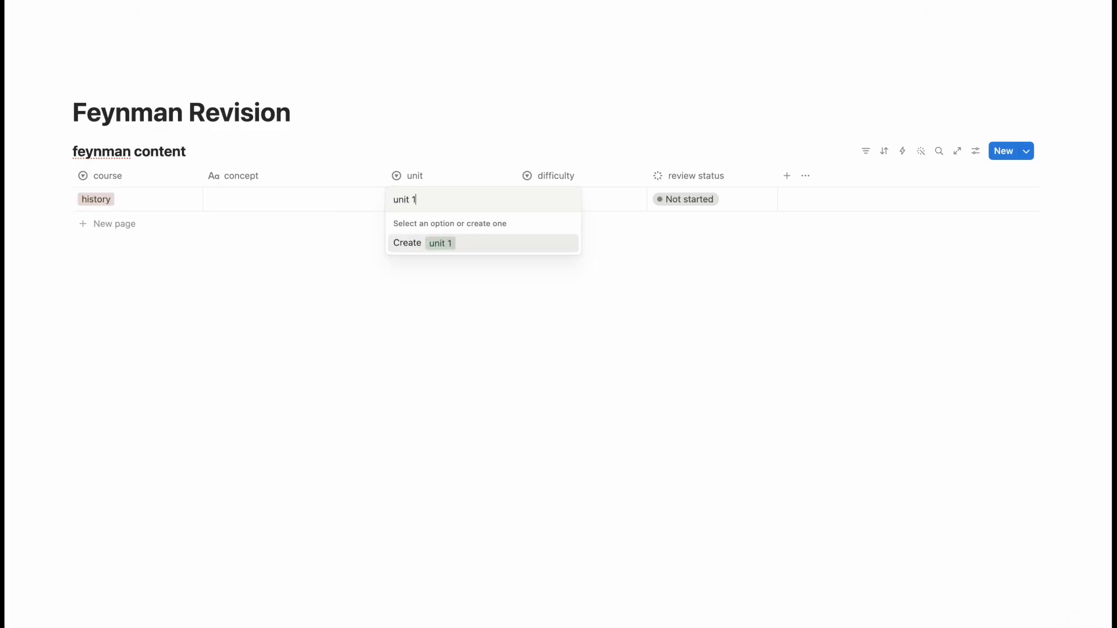
{"action": "key", "text": "Return"}
{"action": "key", "text": "Return"}
{"action": "type", "text": "unit 2"}
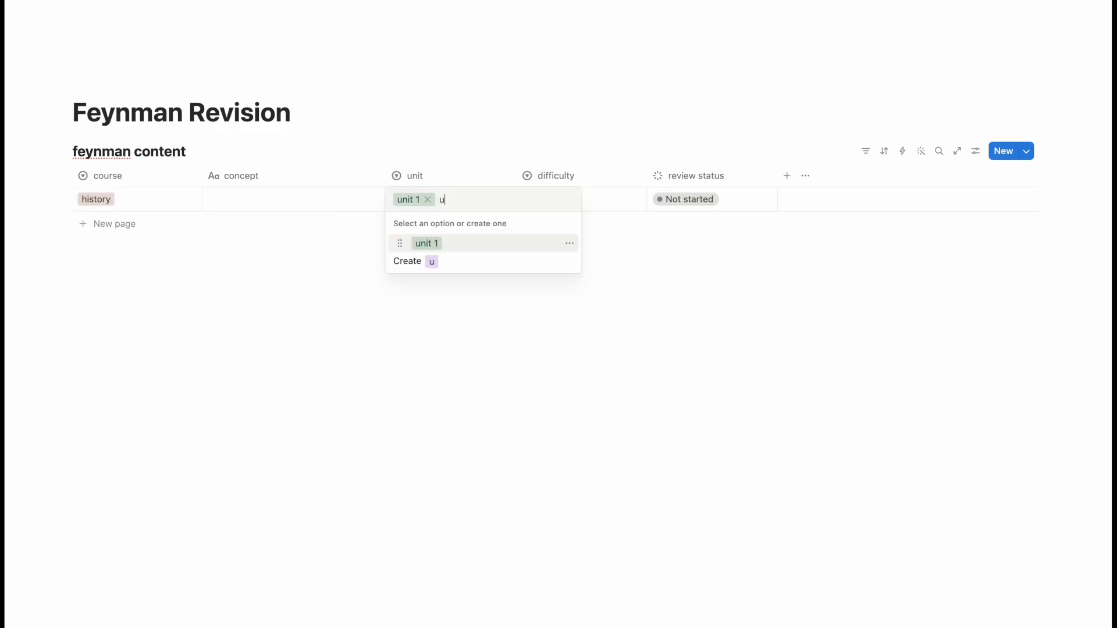
{"action": "key", "text": "Return"}
{"action": "key", "text": "Return"}
{"action": "type", "text": "unit 3"}
{"action": "key", "text": "Return"}
{"action": "key", "text": "Return"}
{"action": "type", "text": "unit 4"}
{"action": "key", "text": "Return"}
{"action": "key", "text": "Return"}
{"action": "type", "text": "unit 5"}
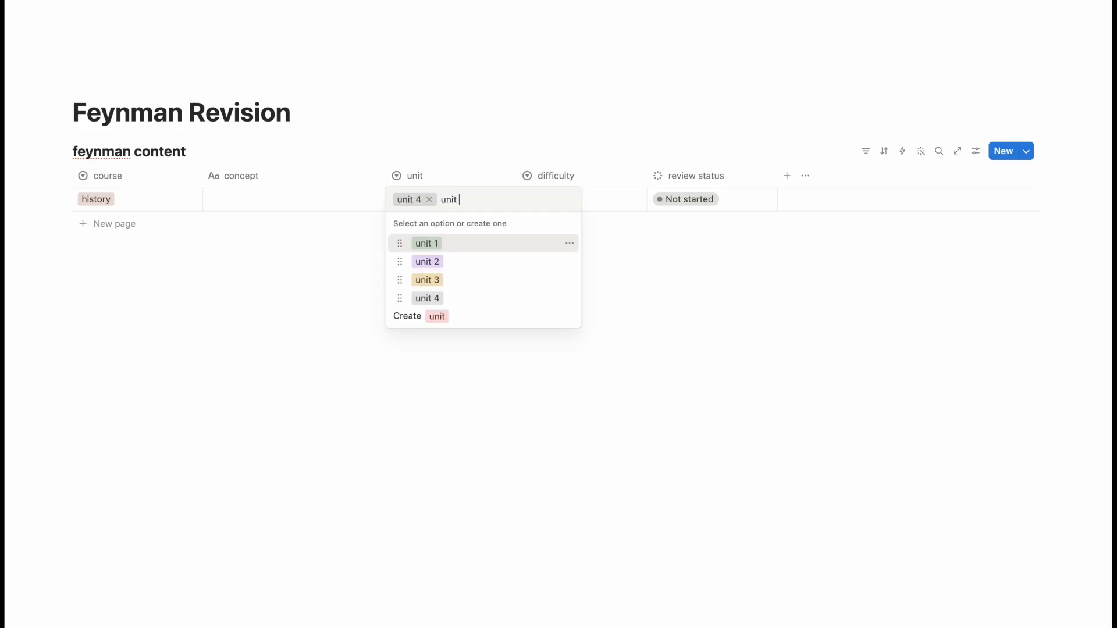
{"action": "key", "text": "Return"}
{"action": "key", "text": "Right"}
- Create easy, medium and hard difficulties, set hard, and keep review status Not started
{"action": "key", "text": "Return"}
{"action": "type", "text": "easy"}
{"action": "key", "text": "Return"}
{"action": "key", "text": "Return"}
{"action": "type", "text": "medium"}
{"action": "key", "text": "Return"}
{"action": "key", "text": "Return"}
{"action": "type", "text": "h"}
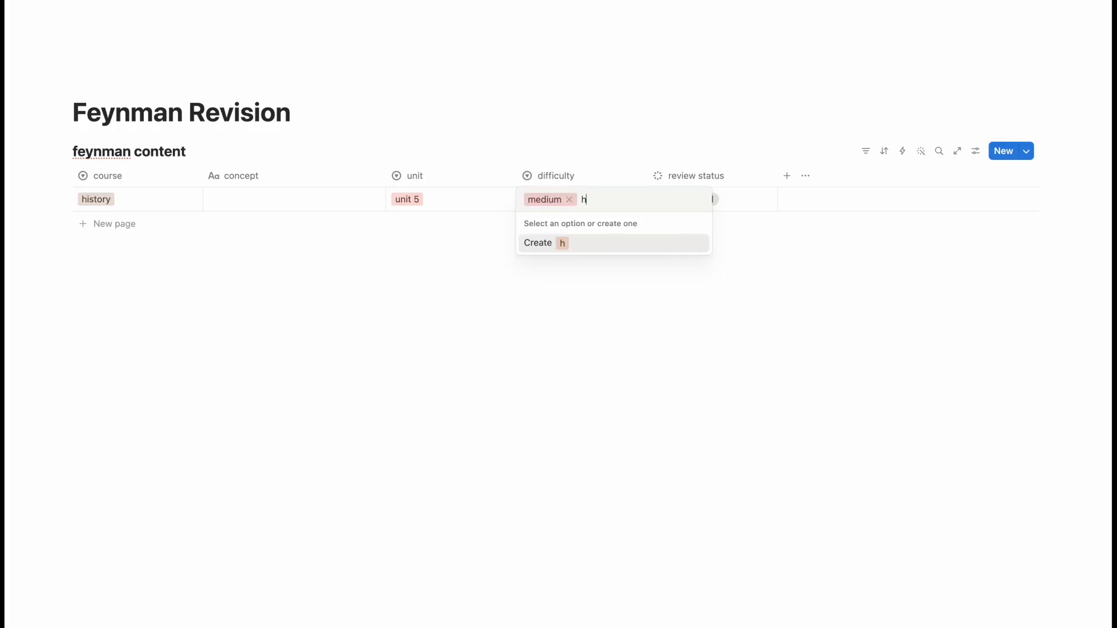
{"action": "type", "text": "ard"}
{"action": "key", "text": "Return"}
{"action": "key", "text": "Right"}
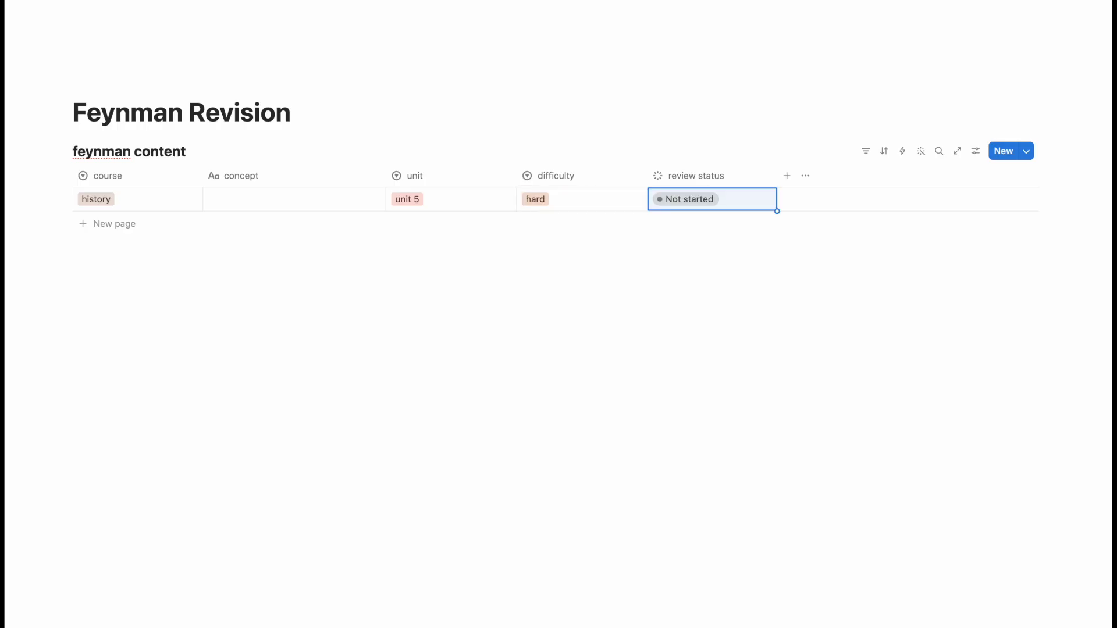
{"action": "key", "text": "Return"}
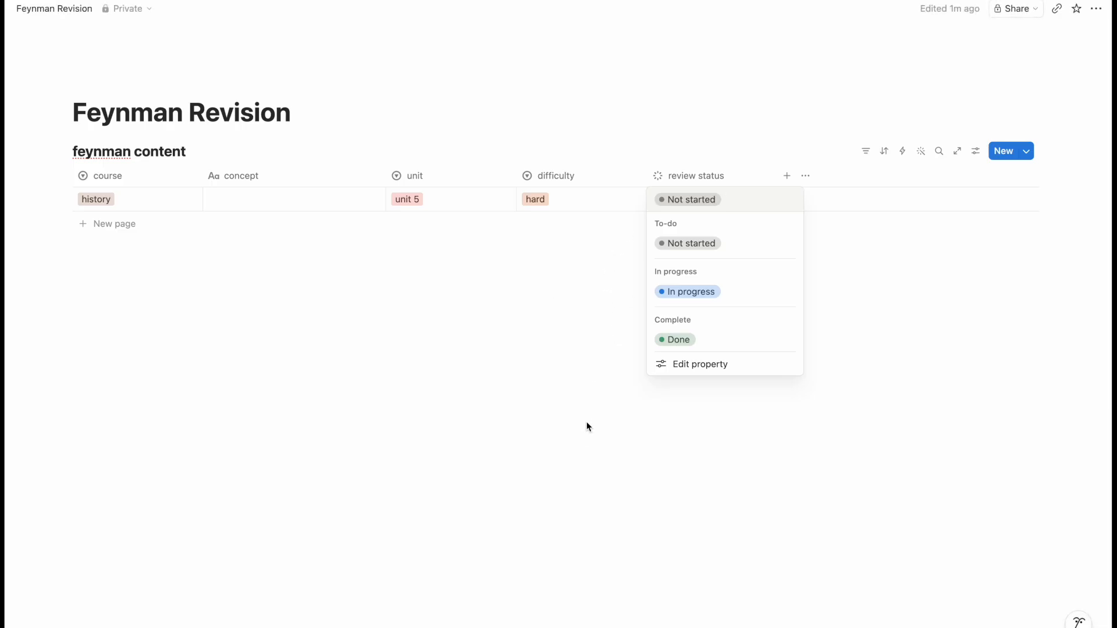
{"action": "key", "text": "Return"}
{"action": "left_click", "coordinate": [222, 274]}
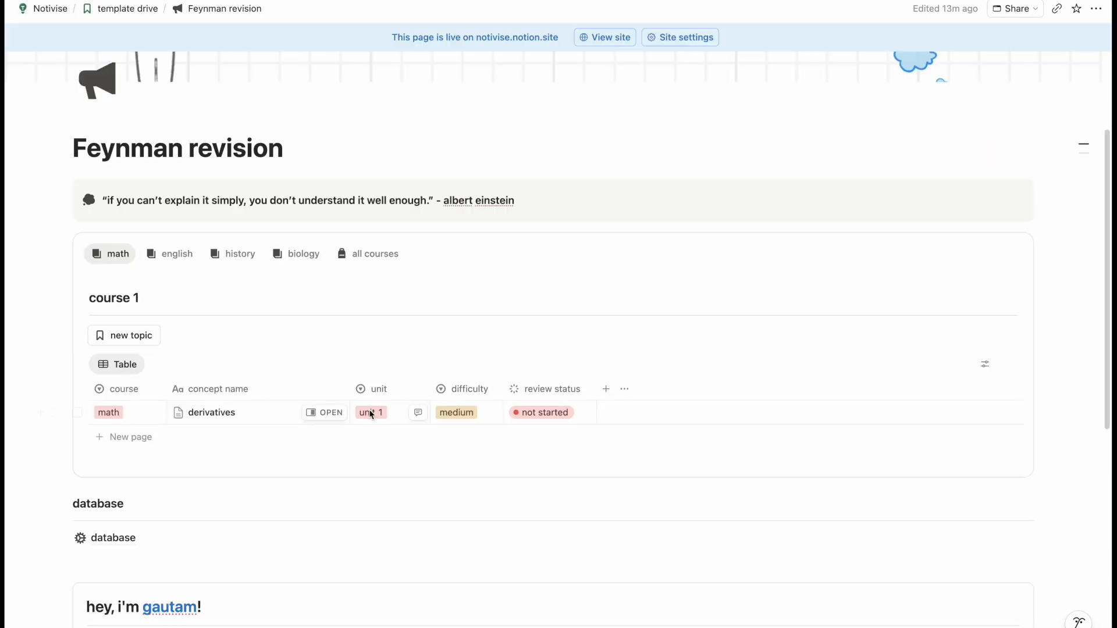
- Insert a /tabs block with Tab 1, Tab 2 and Tab 3 under the table
{"action": "scroll", "coordinate": [370, 410], "scroll_direction": "down", "scroll_amount": 2}
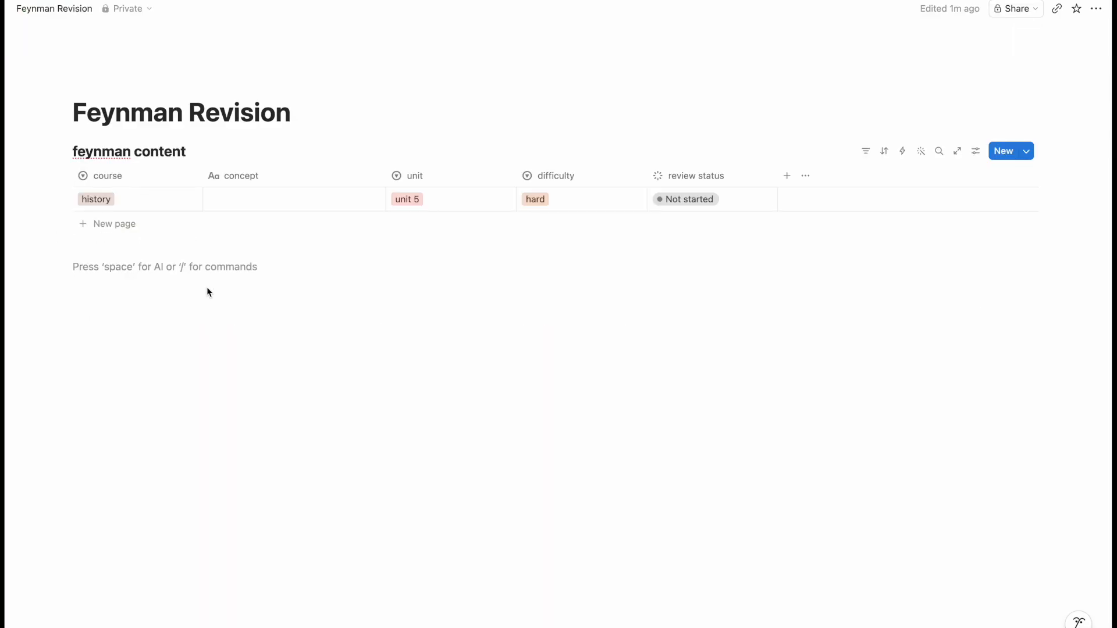
{"action": "type", "text": "/t"}
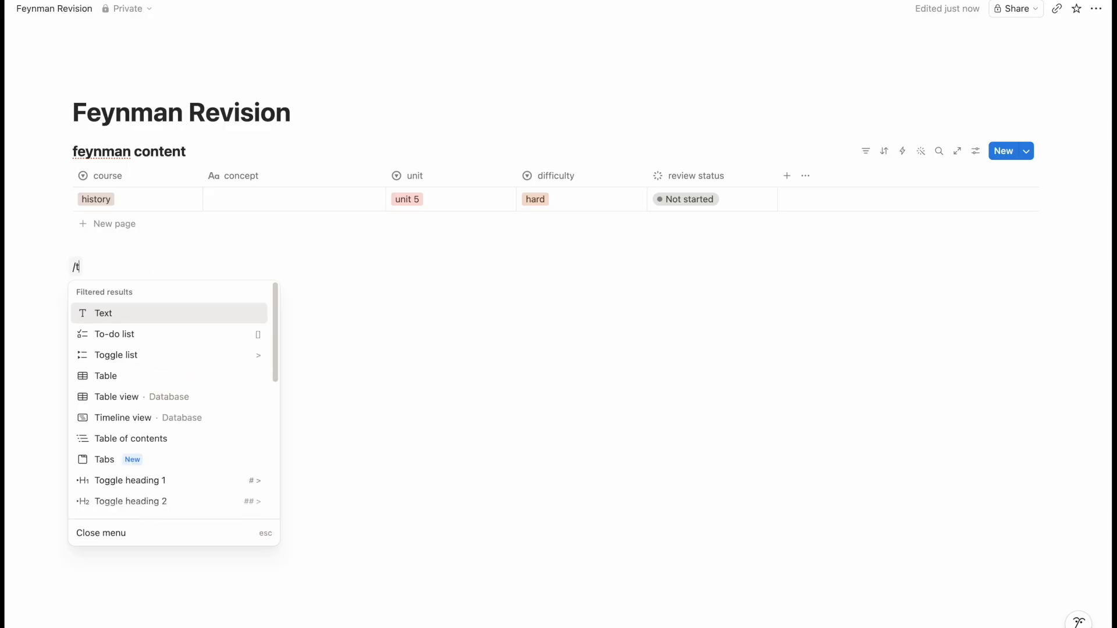
{"action": "type", "text": "abs"}
{"action": "key", "text": "Return"}
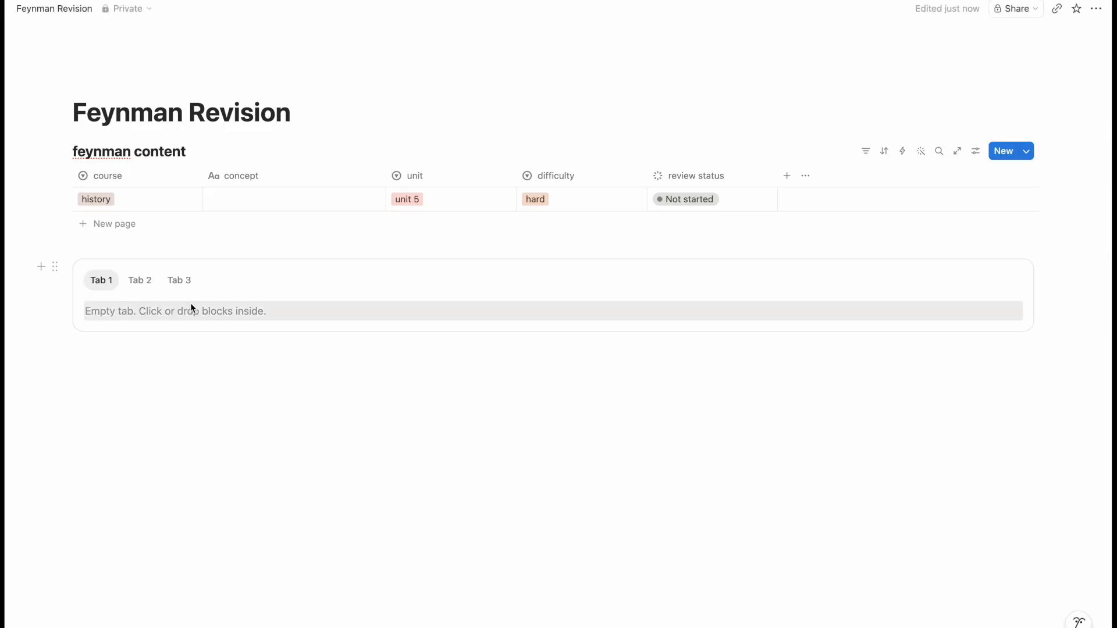
{"action": "left_click", "coordinate": [197, 315]}
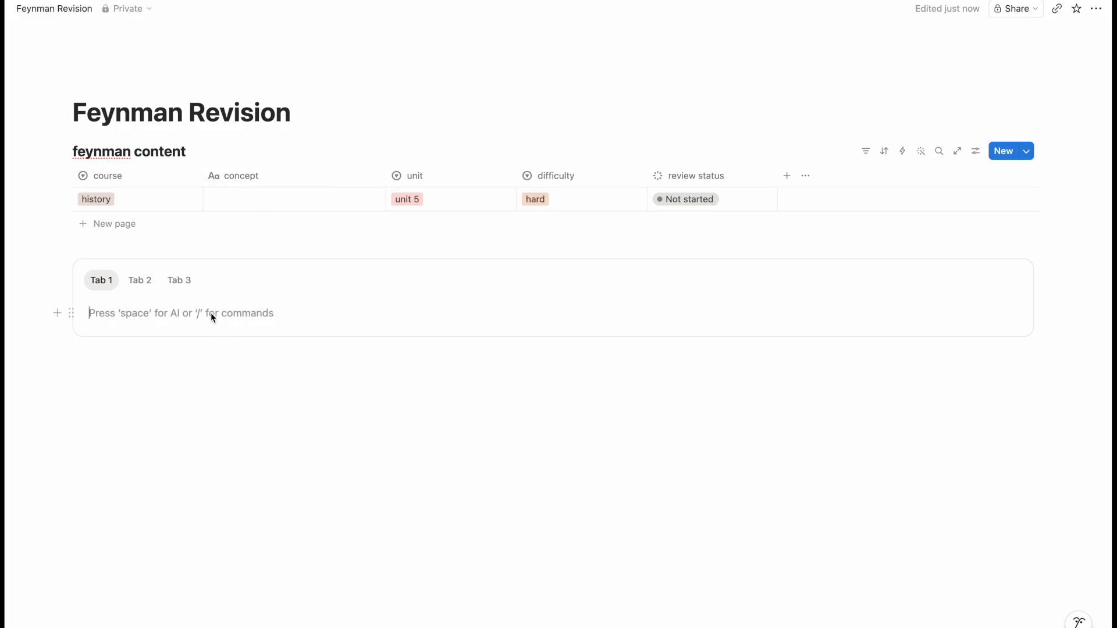
- Put a linked view of the feynman content database in Tab 1 and add Tab 4
{"action": "type", "text": "/database"}
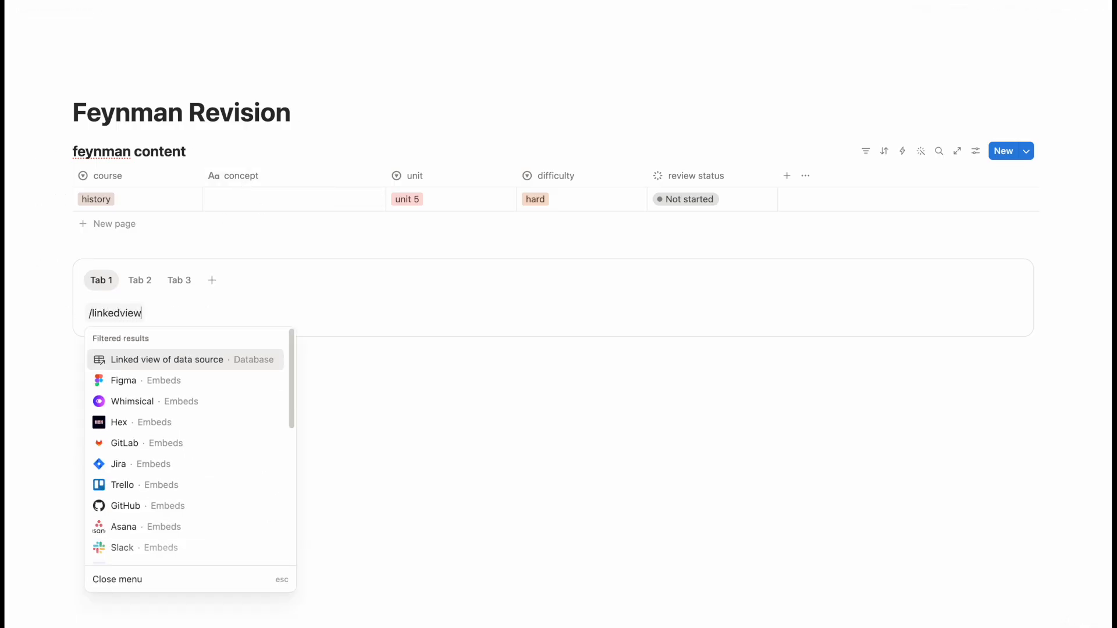
{"action": "key", "text": "Return"}
{"action": "type", "text": "feynman content"}
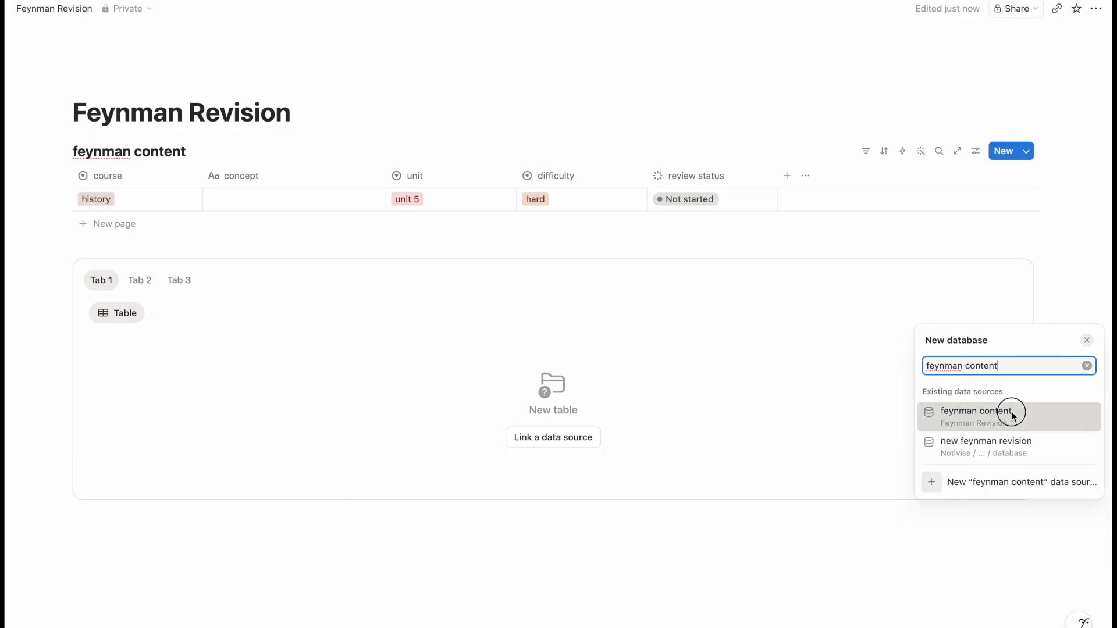
{"action": "left_click", "coordinate": [1008, 412]}
{"action": "left_click", "coordinate": [549, 488]}
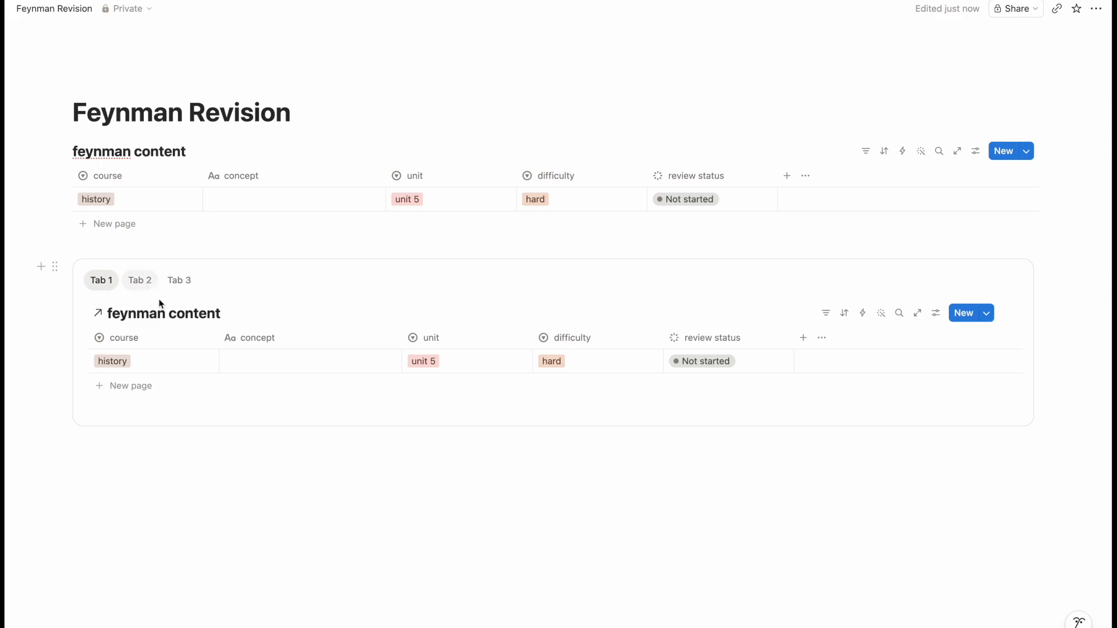
{"action": "left_click", "coordinate": [212, 281]}
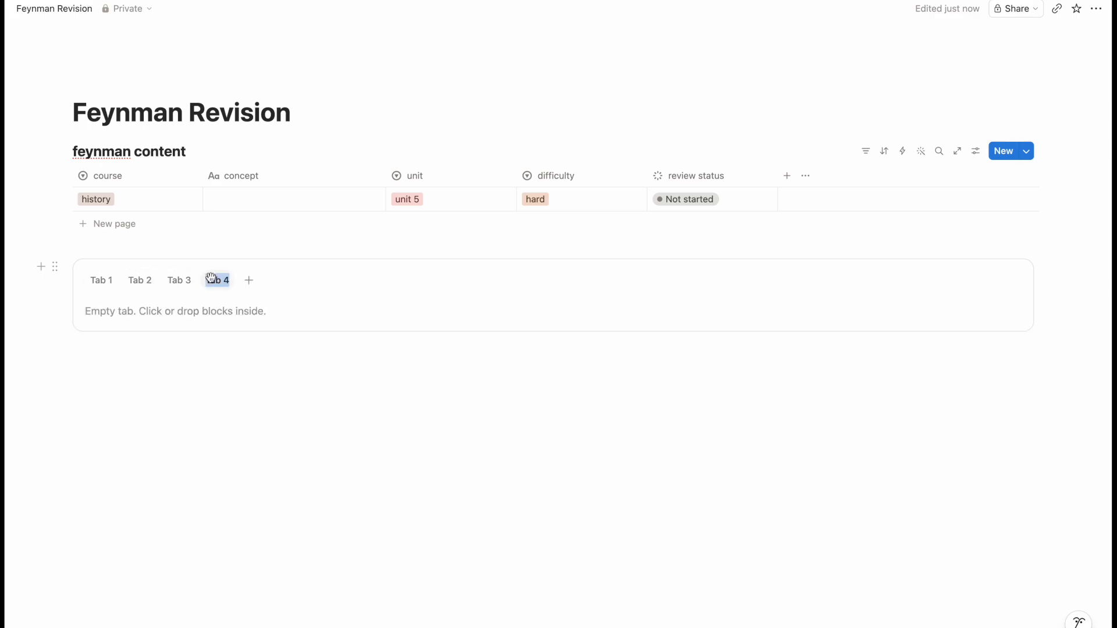
- Add Tab 5 and return to Tab 1's linked feynman content table
{"action": "left_click", "coordinate": [250, 280]}
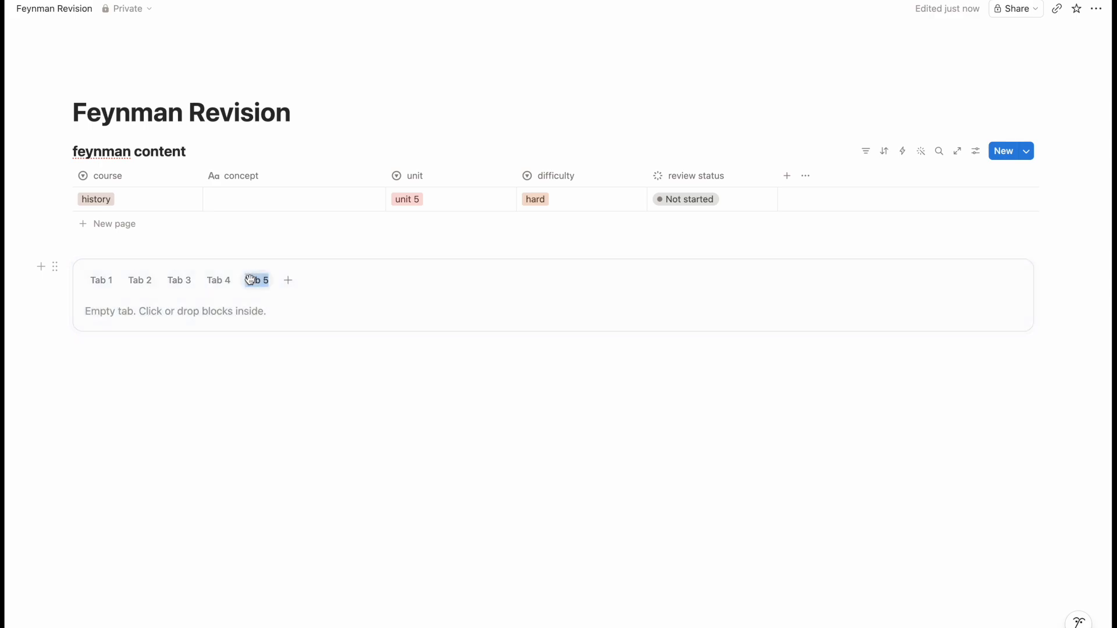
{"action": "left_click", "coordinate": [277, 363]}
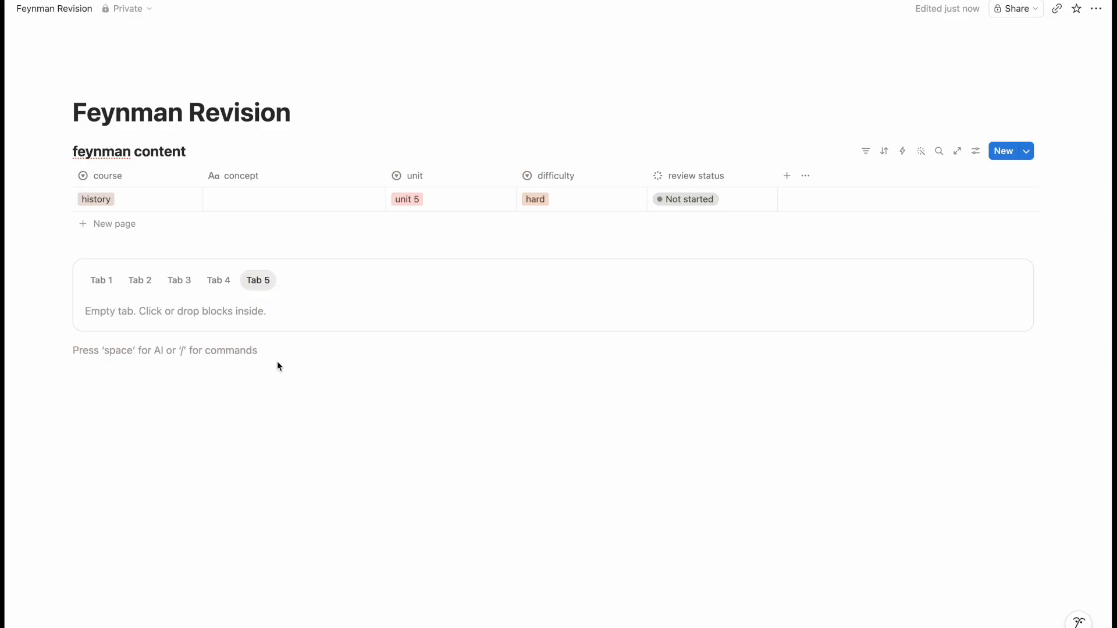
{"action": "left_click", "coordinate": [100, 281]}
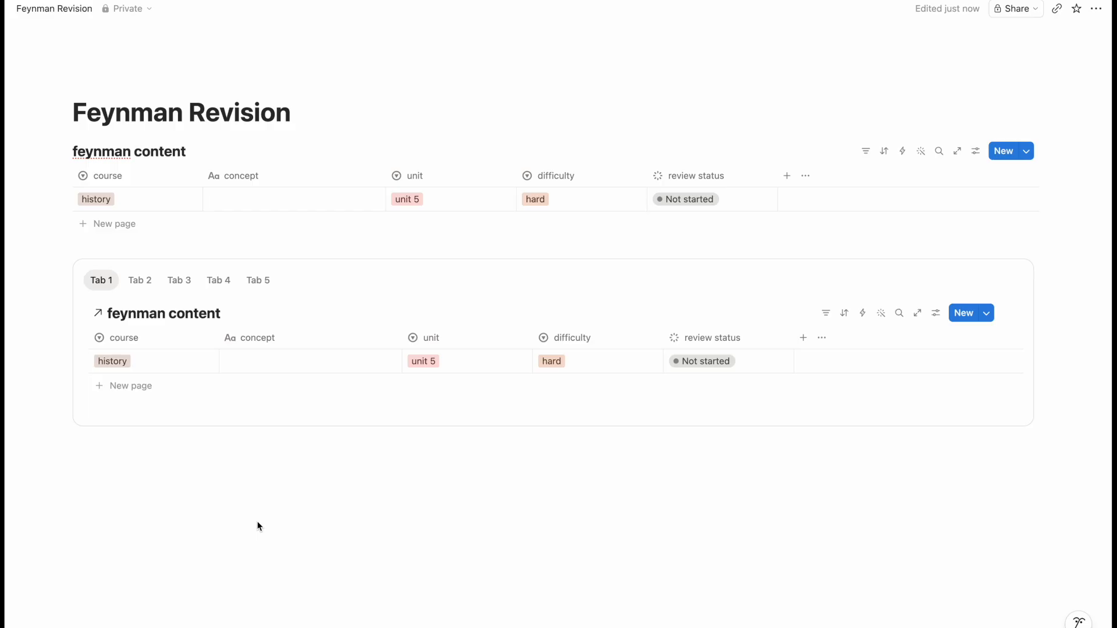
- Add a course filter to the math tab's linked table showing only math rows
{"action": "left_click", "coordinate": [827, 314]}
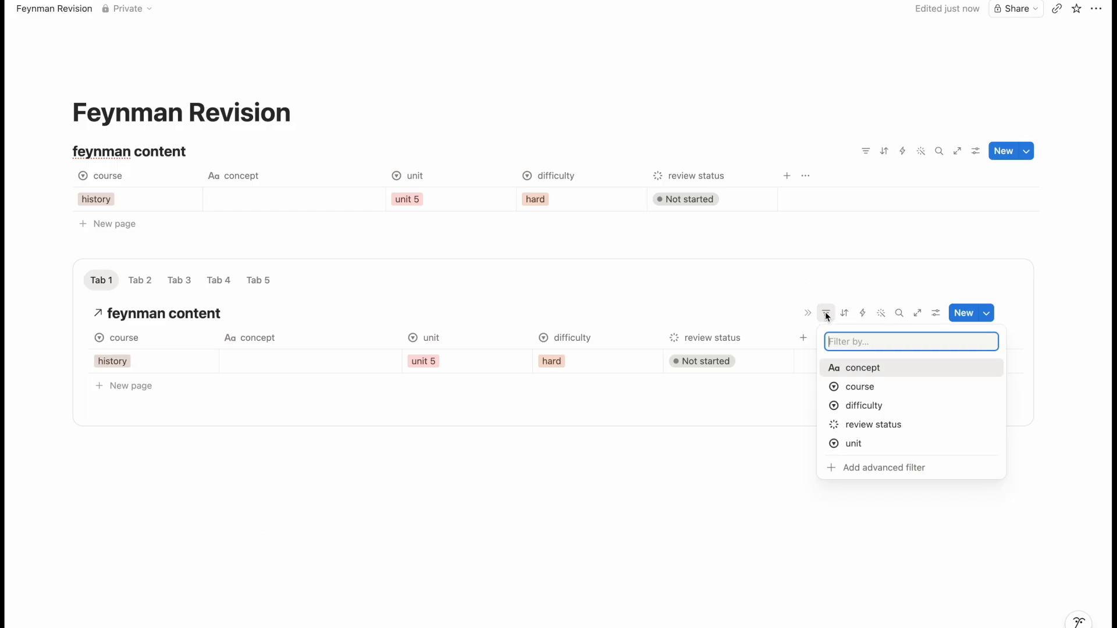
{"action": "left_click", "coordinate": [861, 386]}
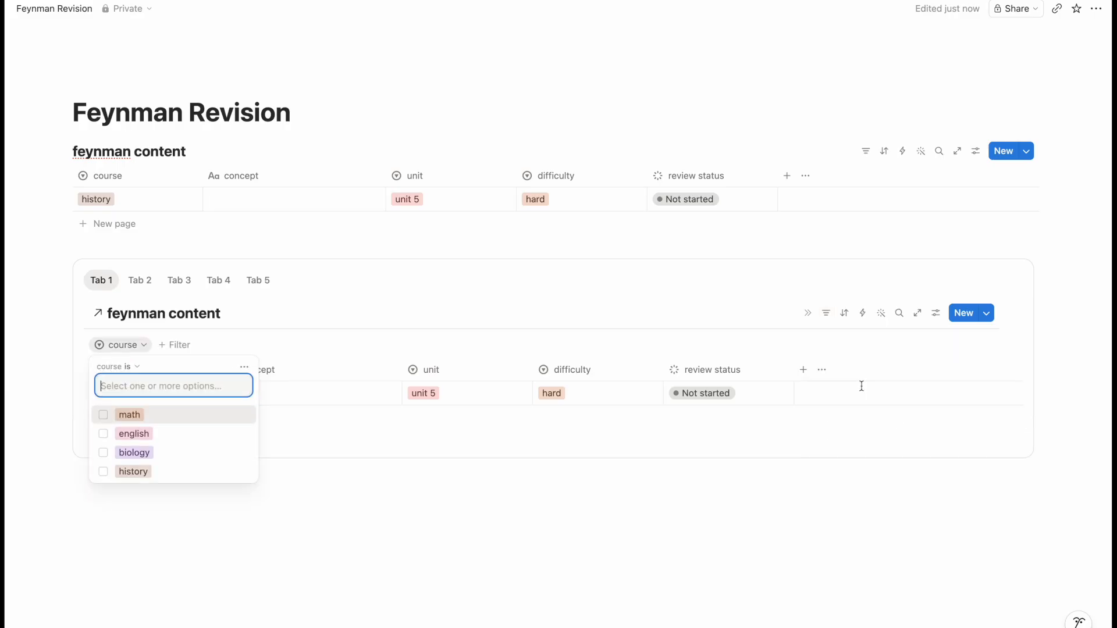
{"action": "left_click", "coordinate": [145, 414]}
{"action": "left_click", "coordinate": [357, 504]}
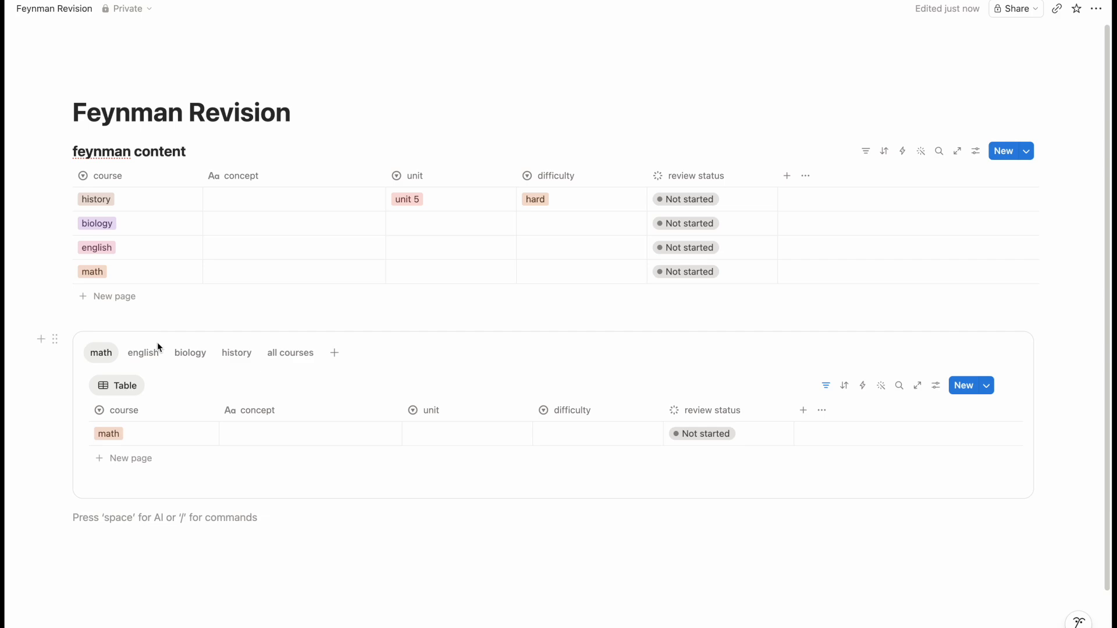
- Check the english, all courses and math tabs to verify each table's filter
{"action": "left_click", "coordinate": [150, 354]}
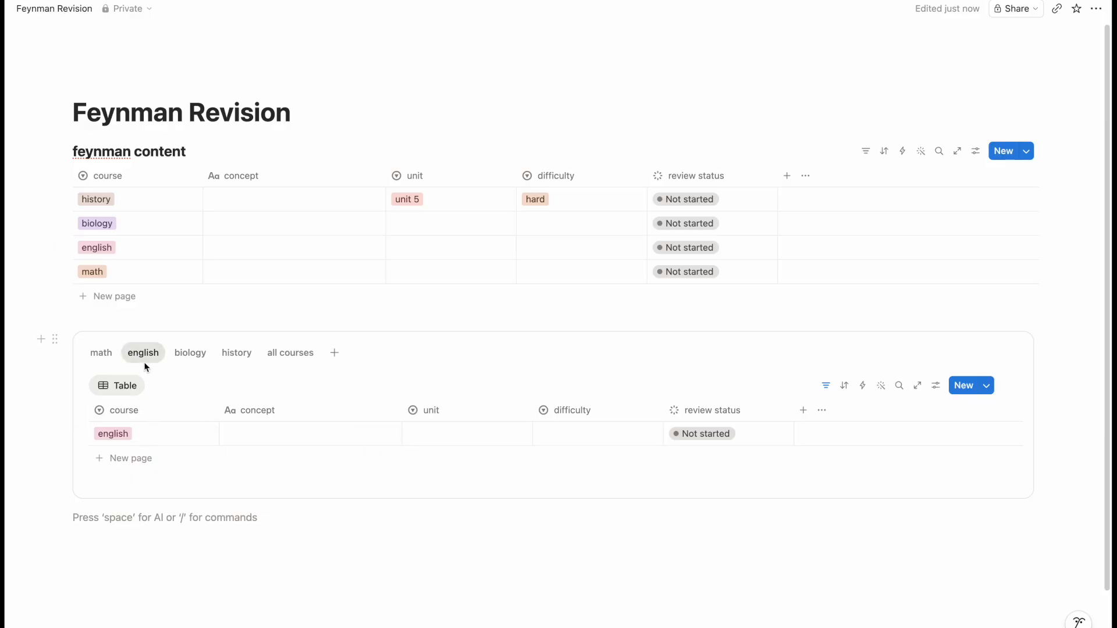
{"action": "left_click", "coordinate": [294, 355]}
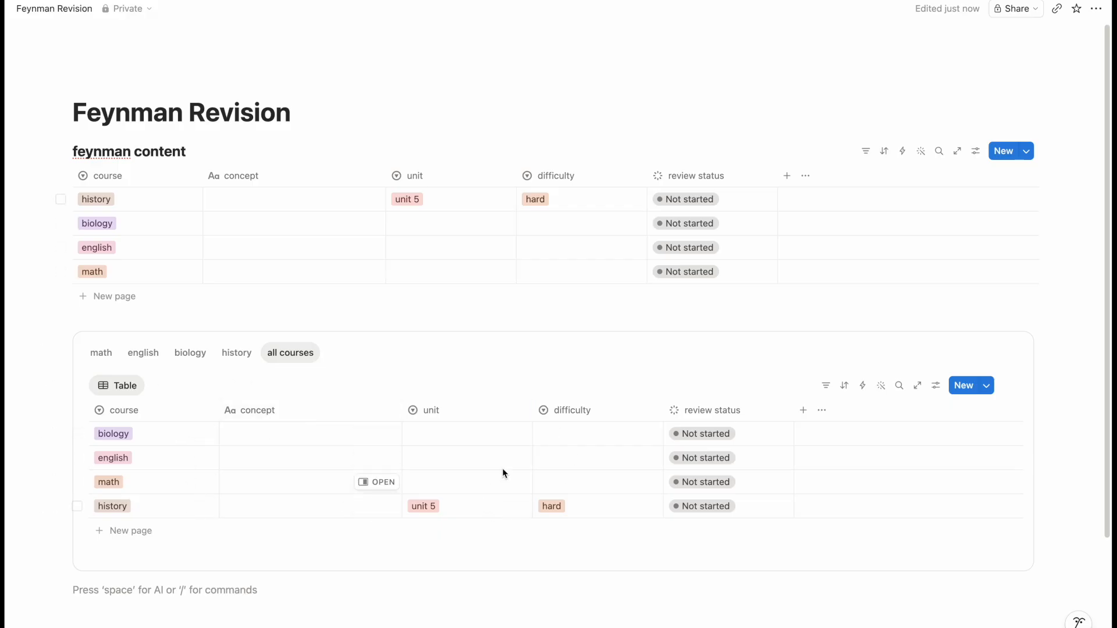
{"action": "left_click", "coordinate": [101, 352]}
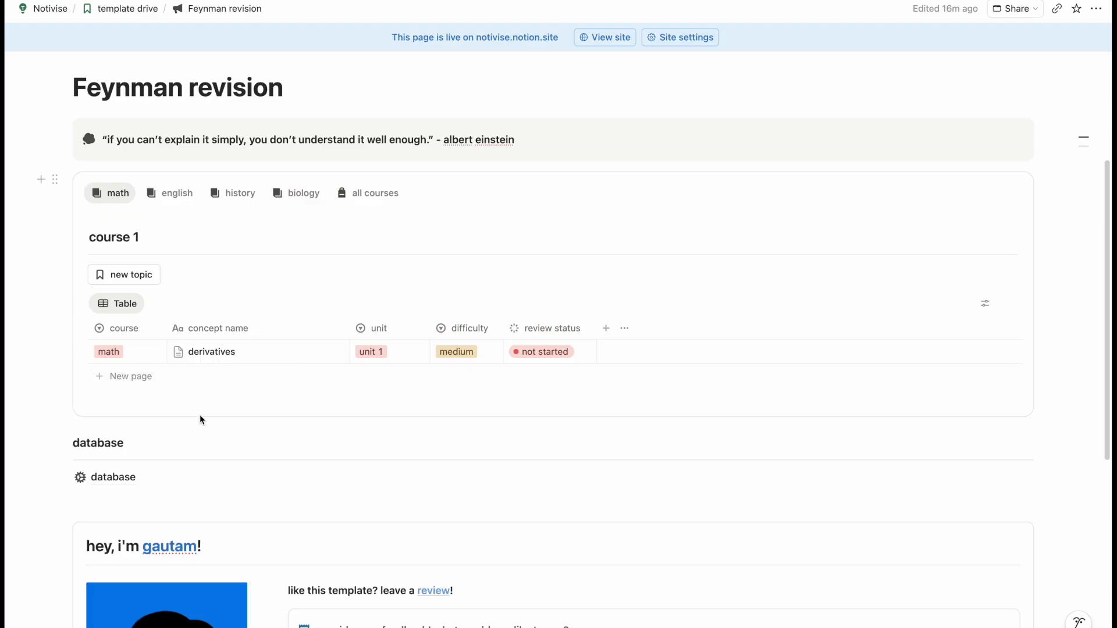
- Create a topic with the template's new topic button and scroll through its Recording and Reflection layout
{"action": "left_click", "coordinate": [132, 274]}
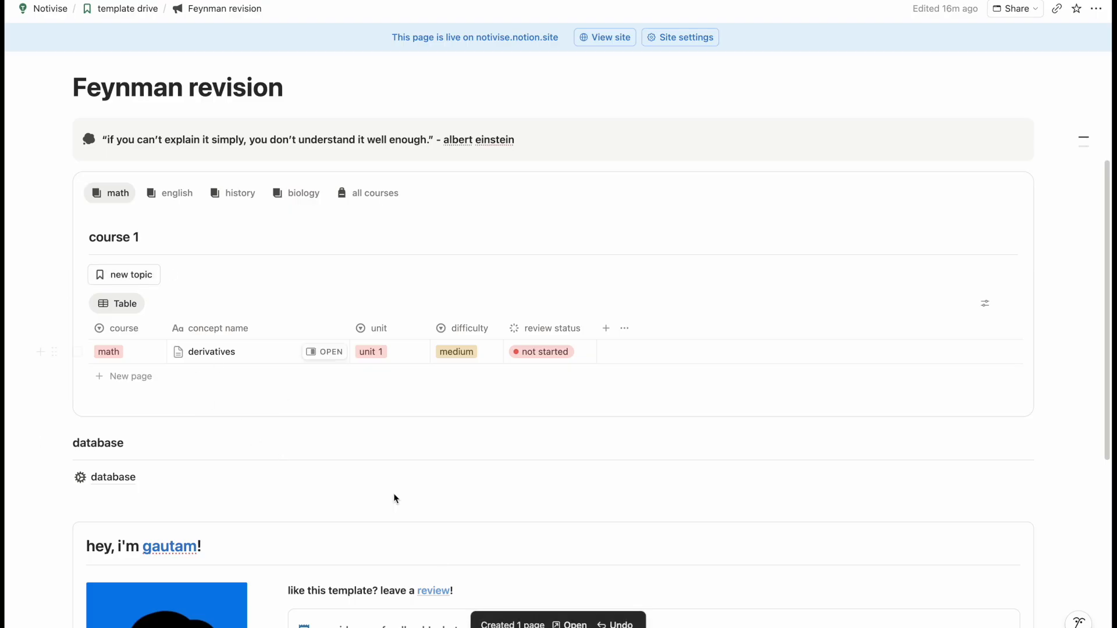
{"action": "left_click", "coordinate": [585, 624]}
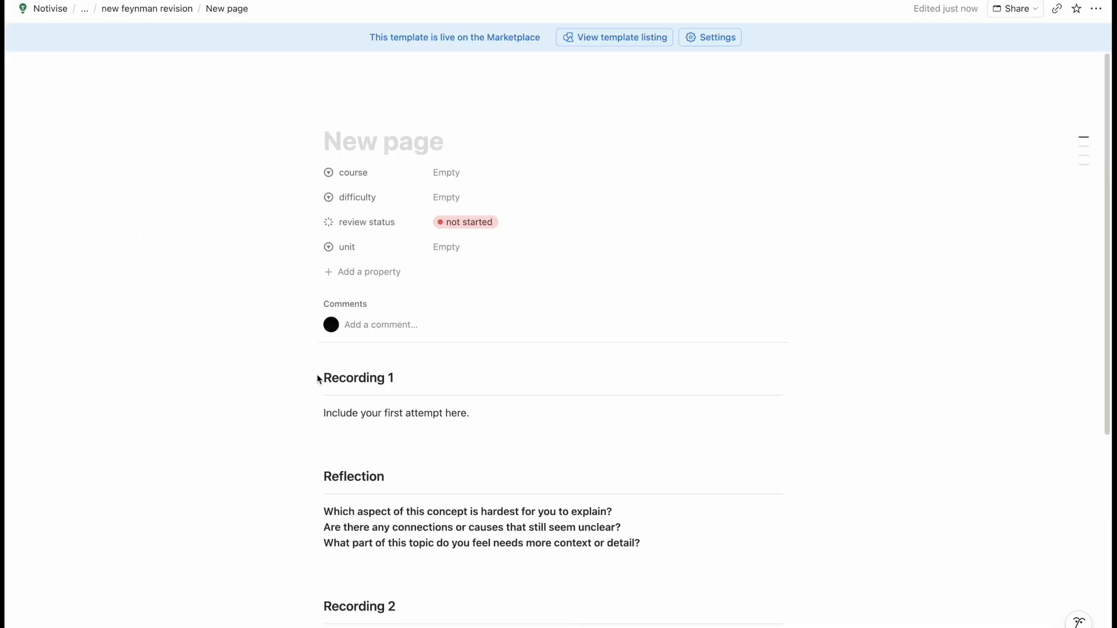
{"action": "scroll", "coordinate": [318, 377], "scroll_direction": "down", "scroll_amount": 3}
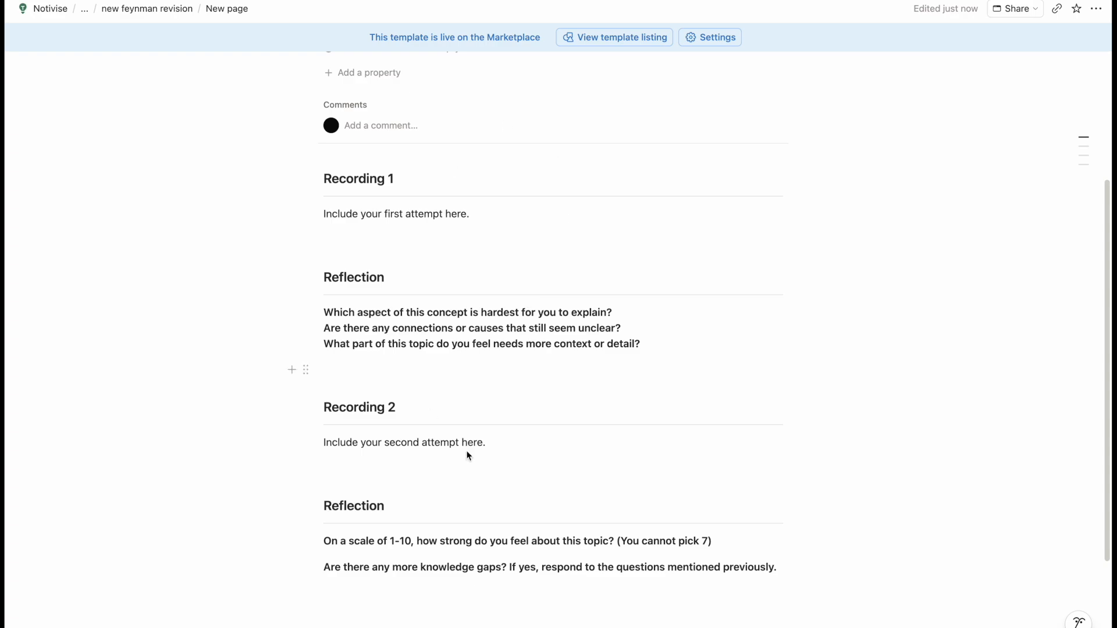
{"action": "scroll", "coordinate": [416, 370], "scroll_direction": "up", "scroll_amount": 5}
{"action": "key", "text": "ctrl+Tab"}
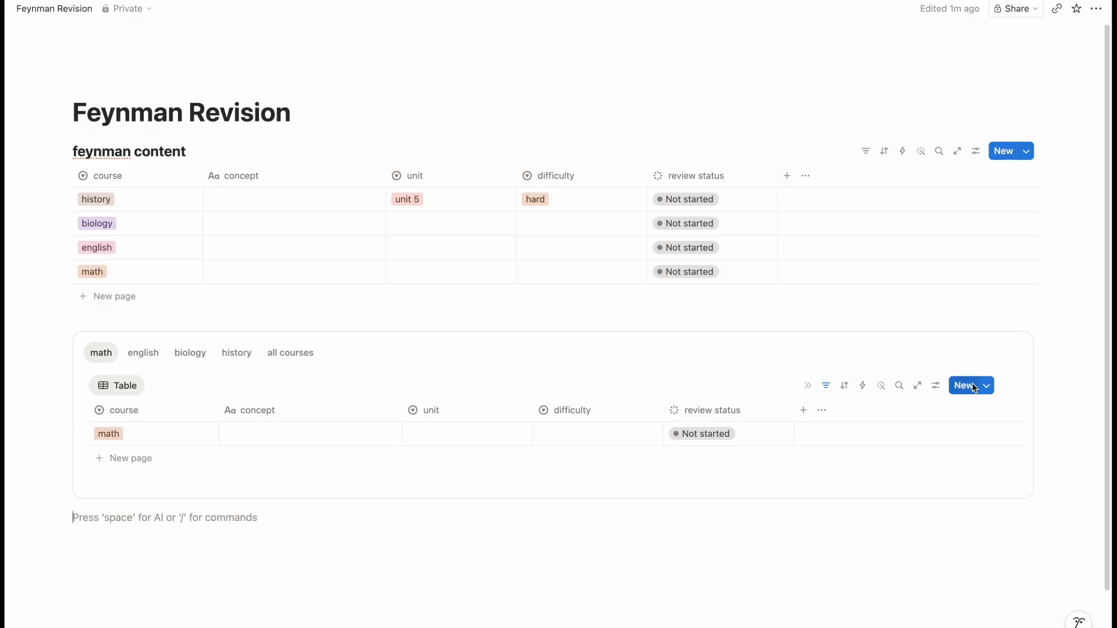
- Create a feynman content page template titled 'new concept' and paste the concept prompts into its body
{"action": "left_click", "coordinate": [987, 386]}
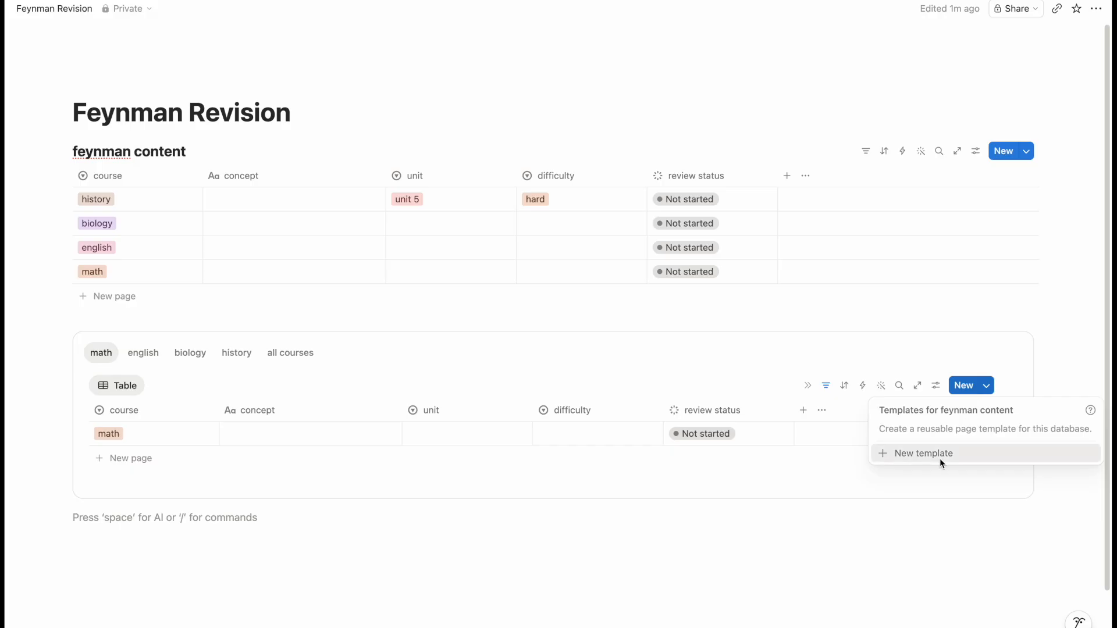
{"action": "left_click", "coordinate": [939, 456]}
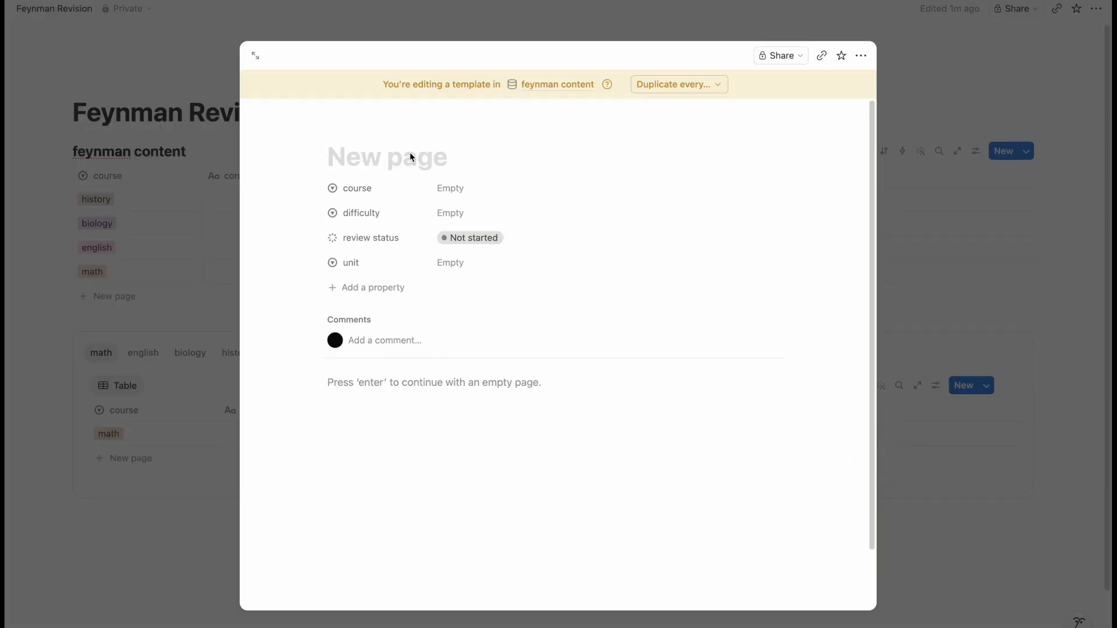
{"action": "left_click", "coordinate": [256, 55]}
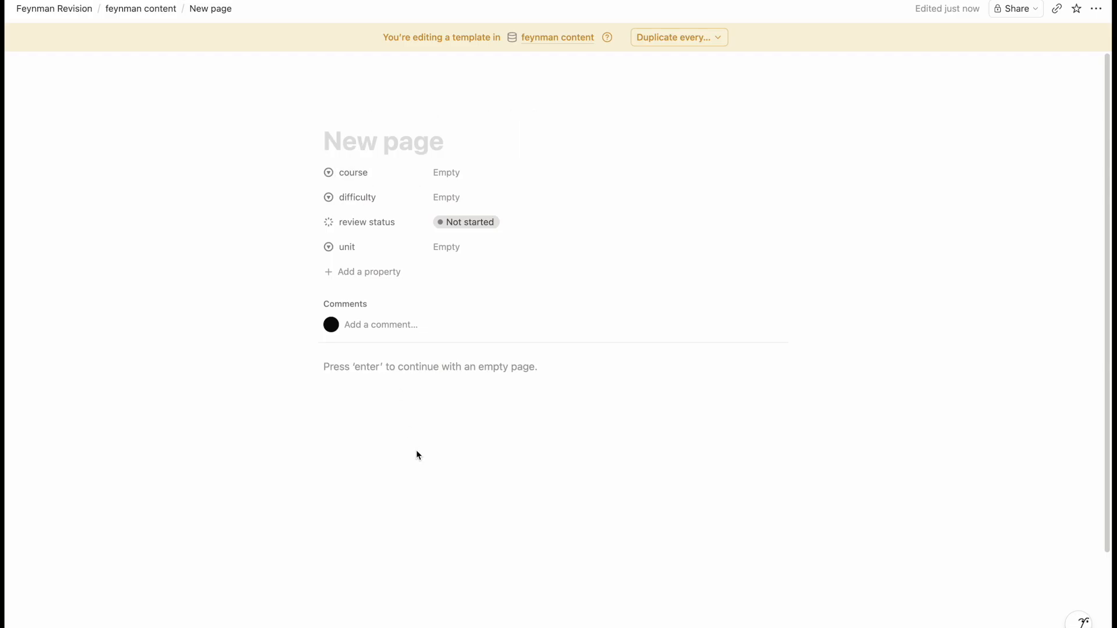
{"action": "type", "text": "new c"}
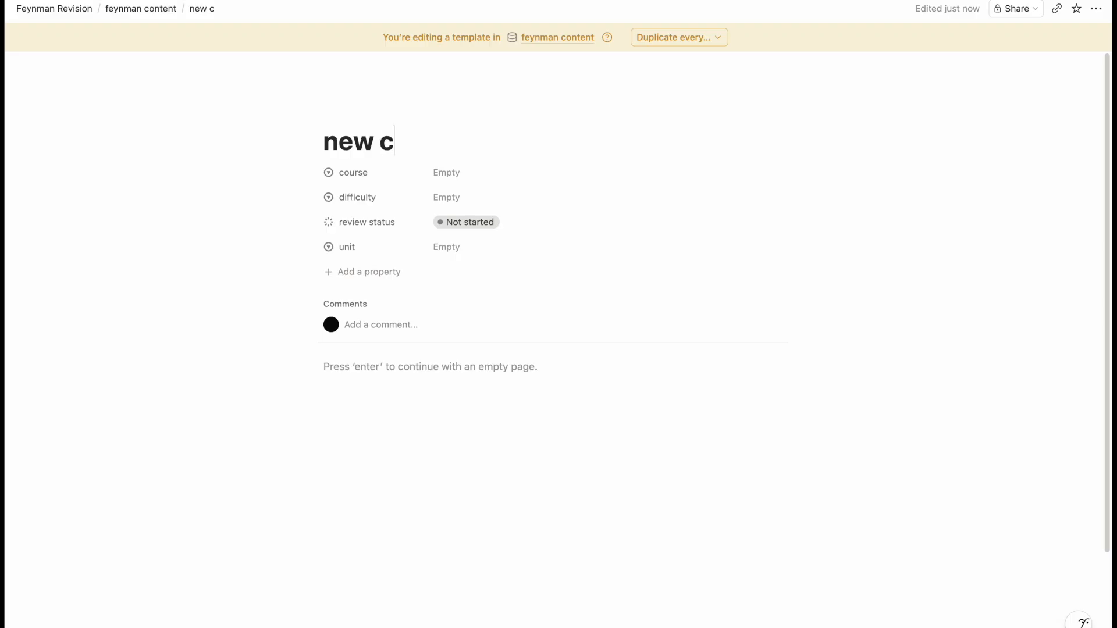
{"action": "type", "text": "oncept"}
{"action": "key", "text": "Return"}
{"action": "key", "text": "ctrl+v"}
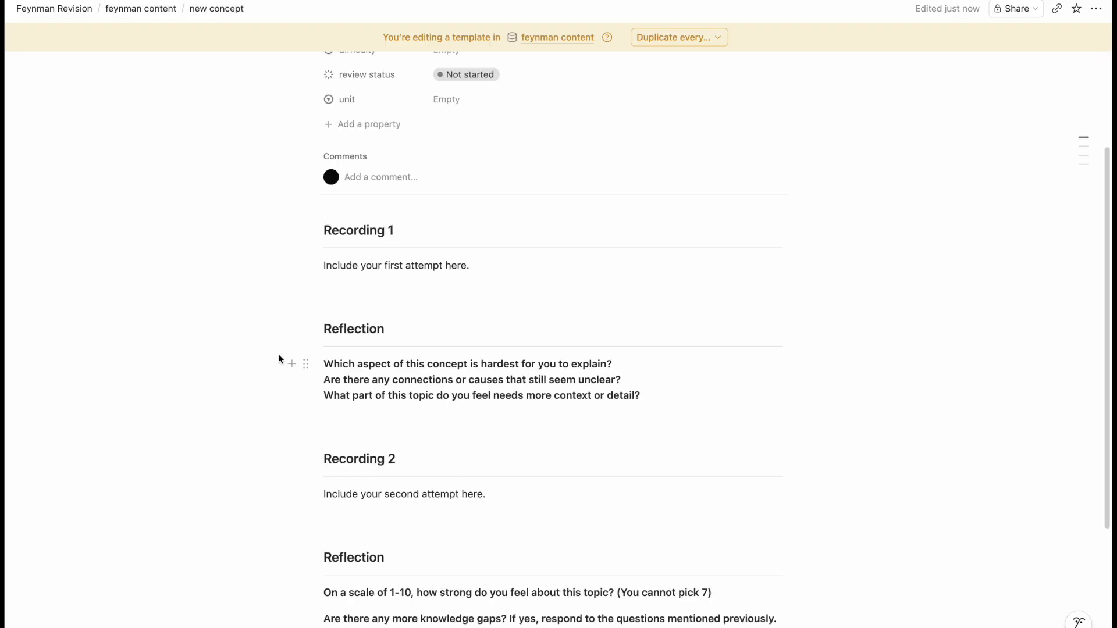
- Look over the template's Recording and Reflection sections, then close it back to Feynman Revision
{"action": "scroll", "coordinate": [278, 354], "scroll_direction": "up", "scroll_amount": 1}
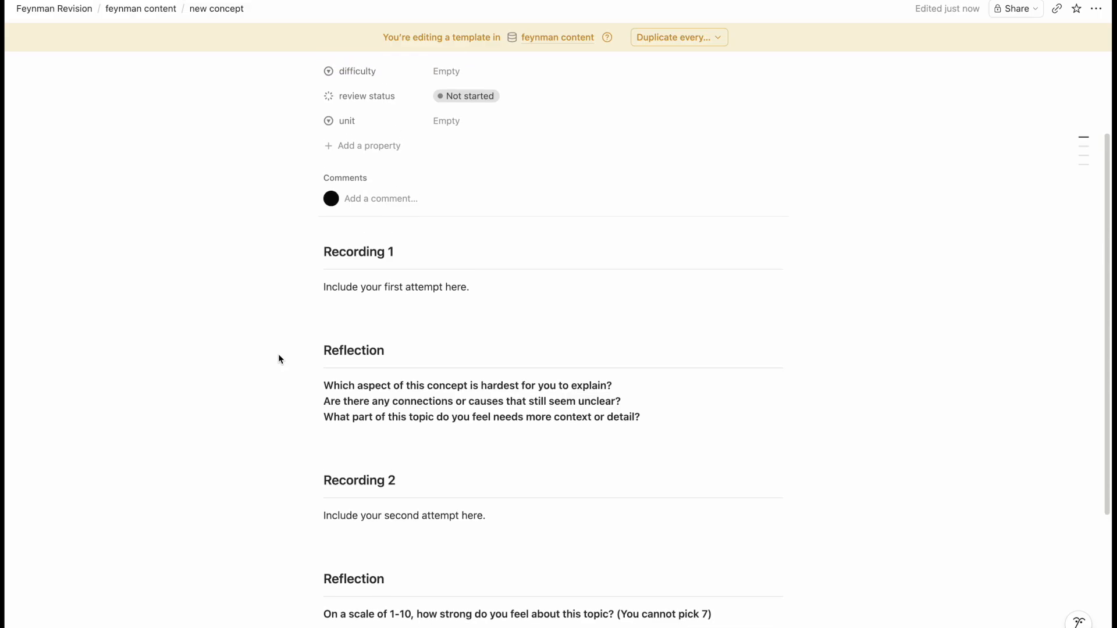
{"action": "scroll", "coordinate": [279, 357], "scroll_direction": "down", "scroll_amount": 1}
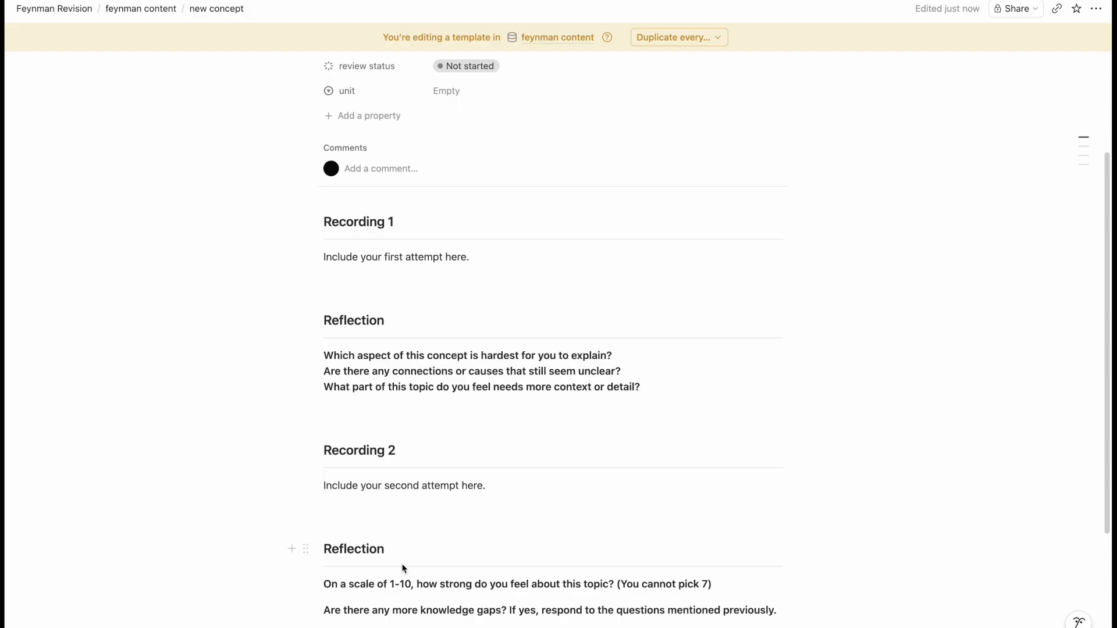
{"action": "scroll", "coordinate": [414, 483], "scroll_direction": "down", "scroll_amount": 2}
{"action": "scroll", "coordinate": [499, 444], "scroll_direction": "up", "scroll_amount": 4}
{"action": "scroll", "coordinate": [498, 438], "scroll_direction": "down", "scroll_amount": 5}
{"action": "scroll", "coordinate": [422, 380], "scroll_direction": "up", "scroll_amount": 3}
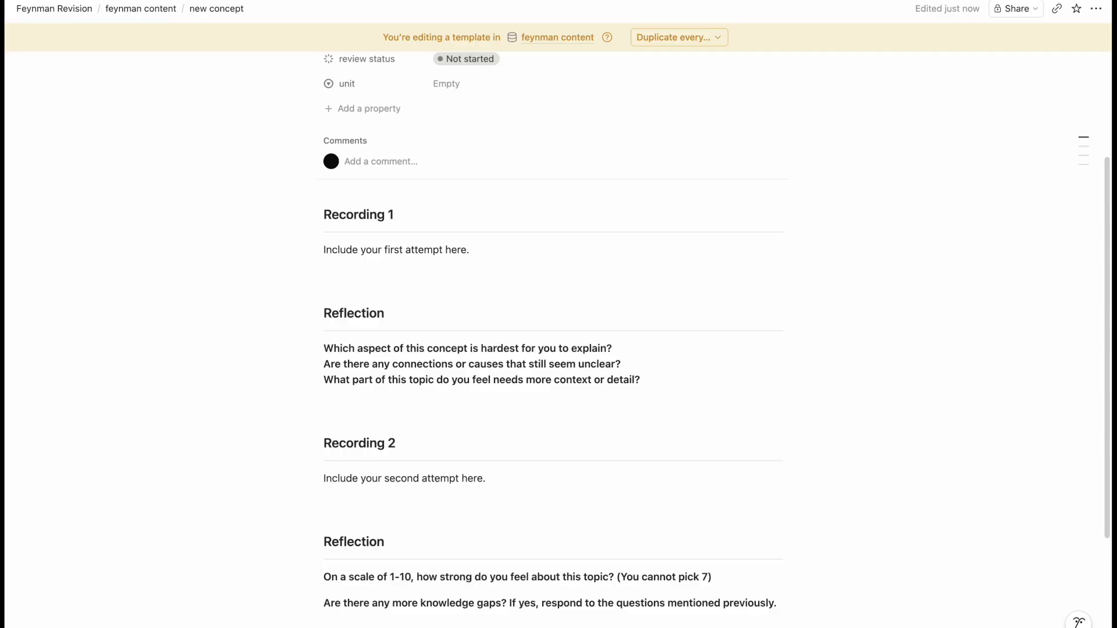
{"action": "key", "text": "super+["}
{"action": "left_click", "coordinate": [154, 255]}
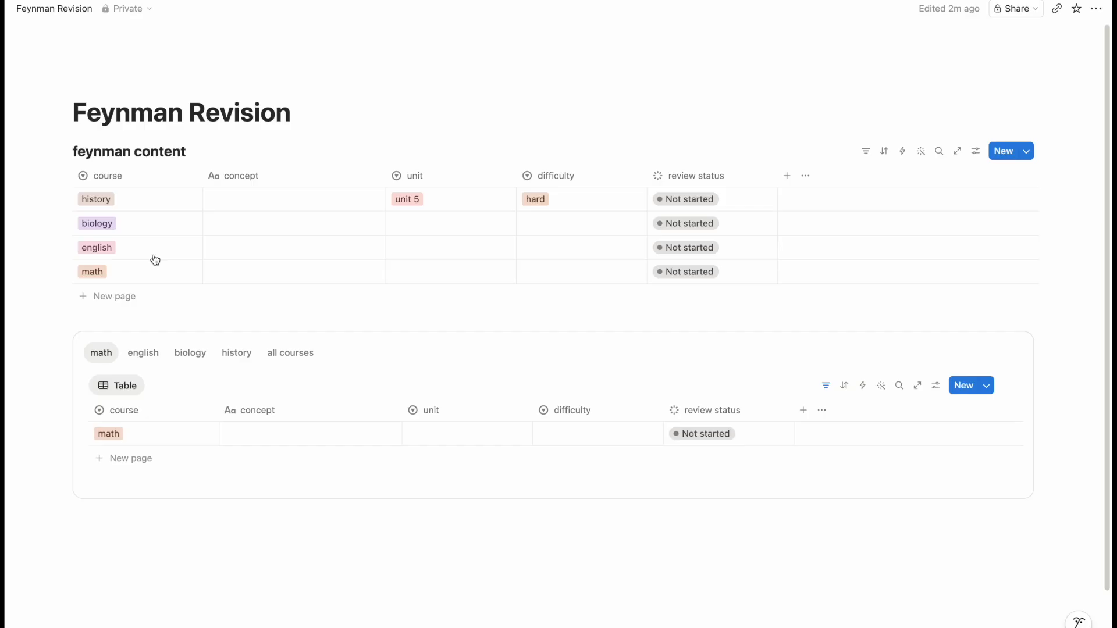
- Set 'new concept' as the default template for all feynman content views
{"action": "left_click", "coordinate": [988, 386]}
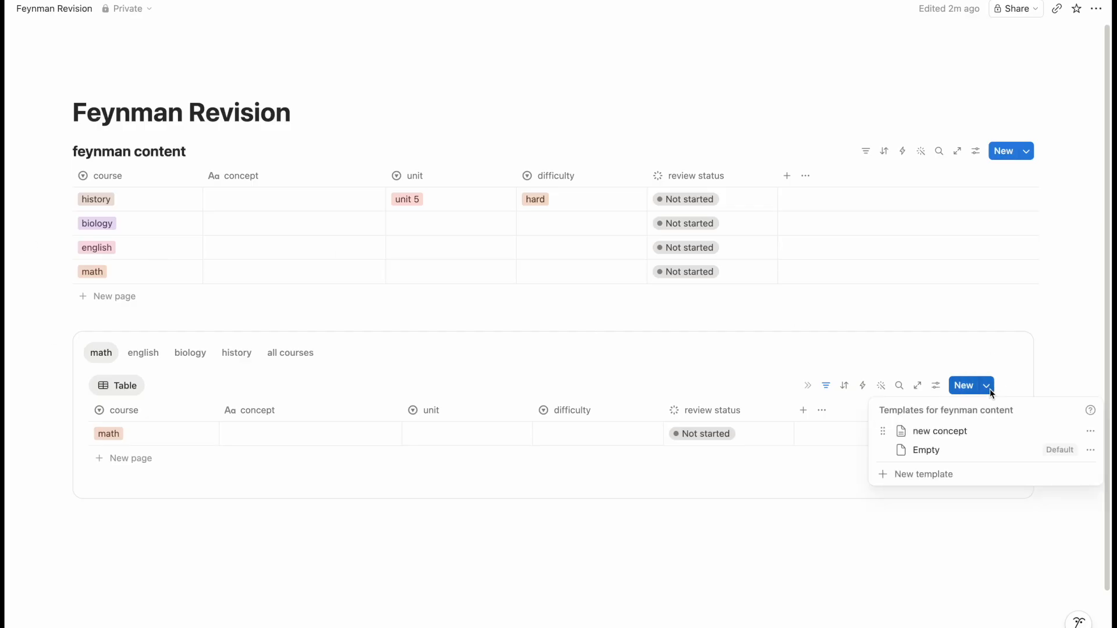
{"action": "left_click", "coordinate": [1093, 435]}
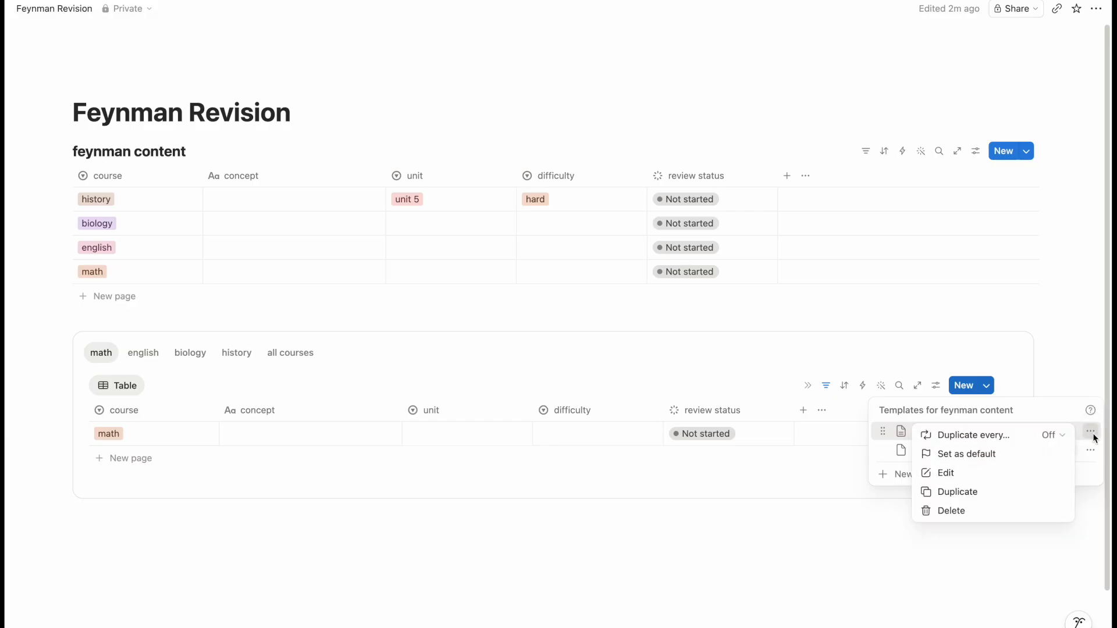
{"action": "left_click", "coordinate": [962, 456]}
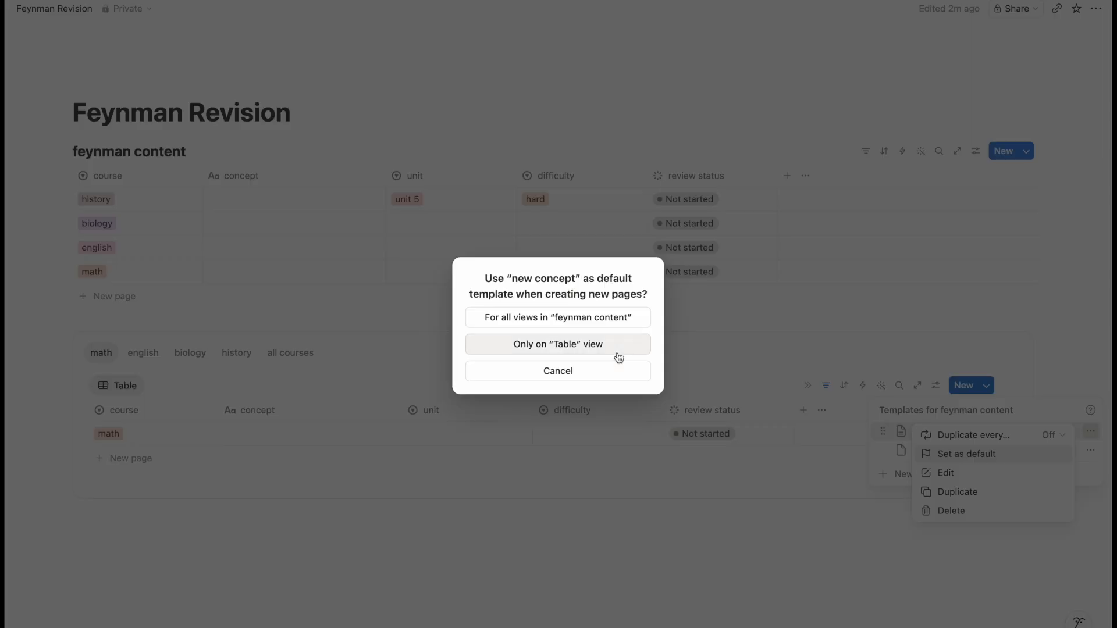
{"action": "left_click", "coordinate": [564, 319]}
- Close the templates list and add an empty block below the course table
{"action": "left_click", "coordinate": [165, 352]}
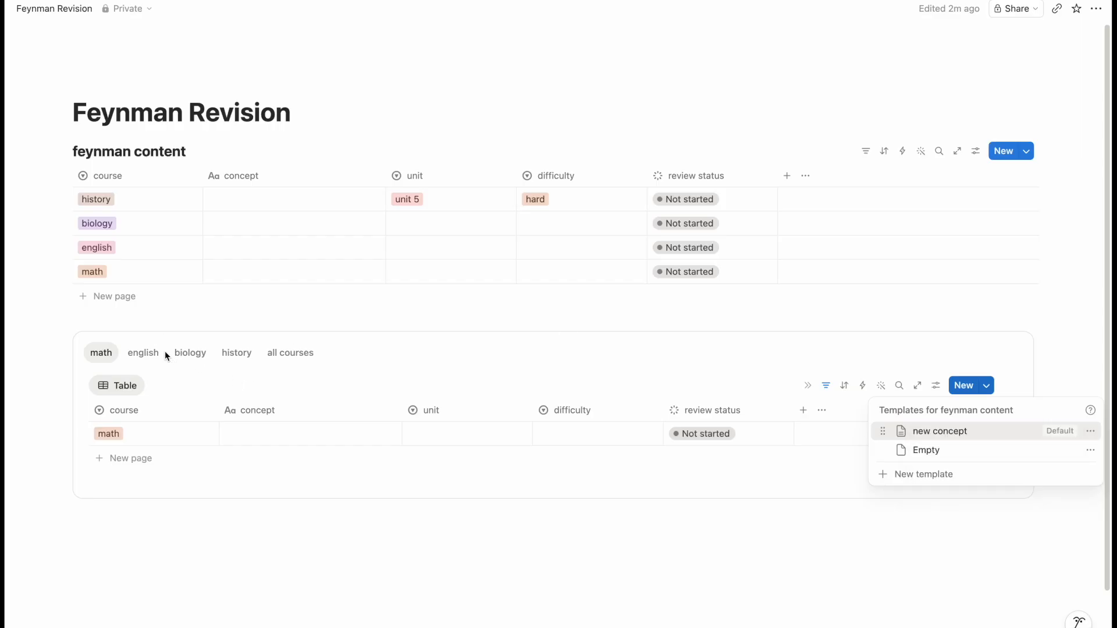
{"action": "left_click", "coordinate": [54, 385]}
{"action": "key", "text": "Escape"}
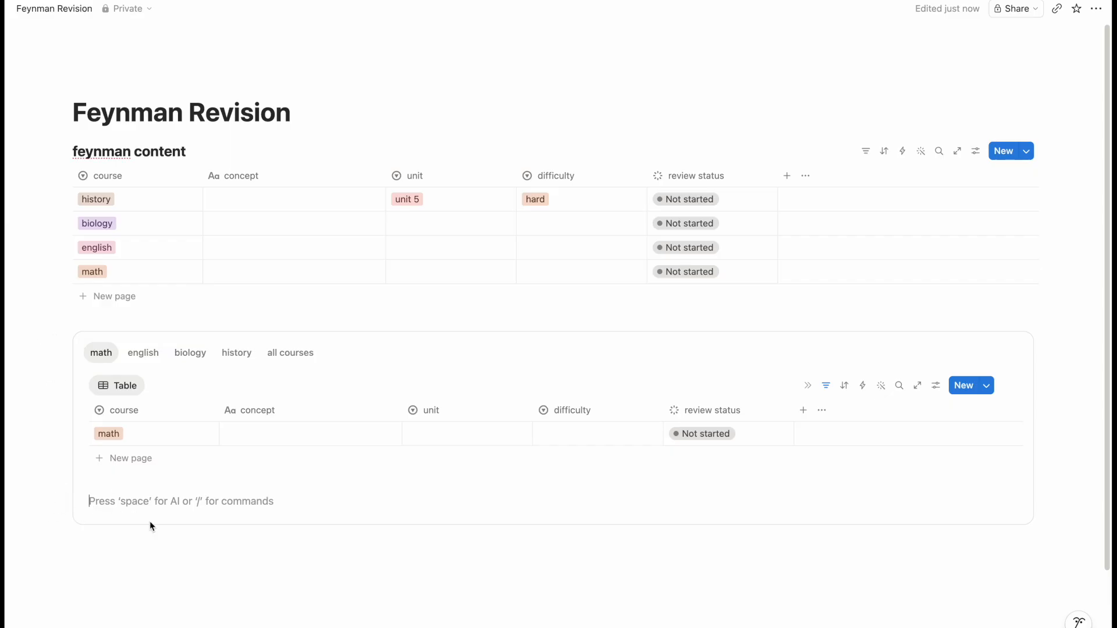
- Insert a button named 'new topic' with an 'Add page to' action
{"action": "type", "text": "/button"}
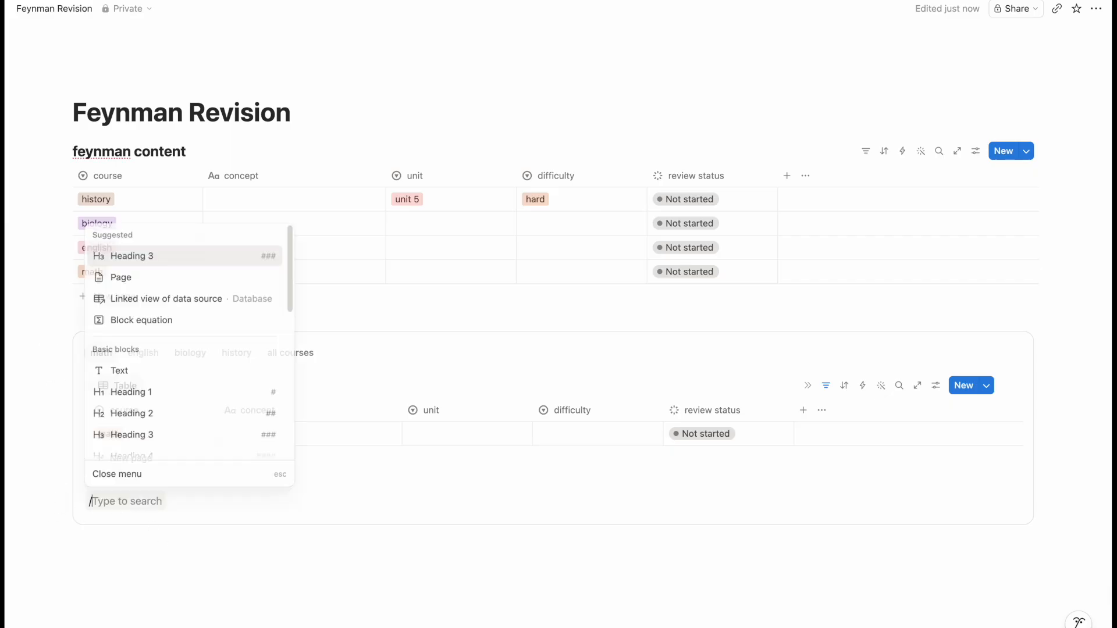
{"action": "key", "text": "Return"}
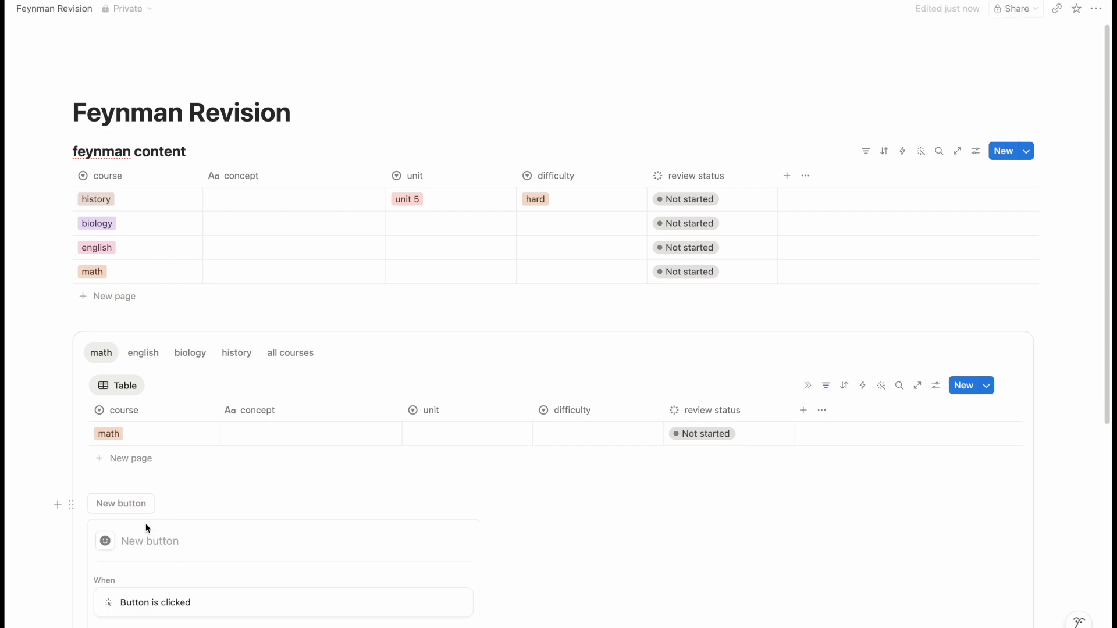
{"action": "type", "text": "new topic"}
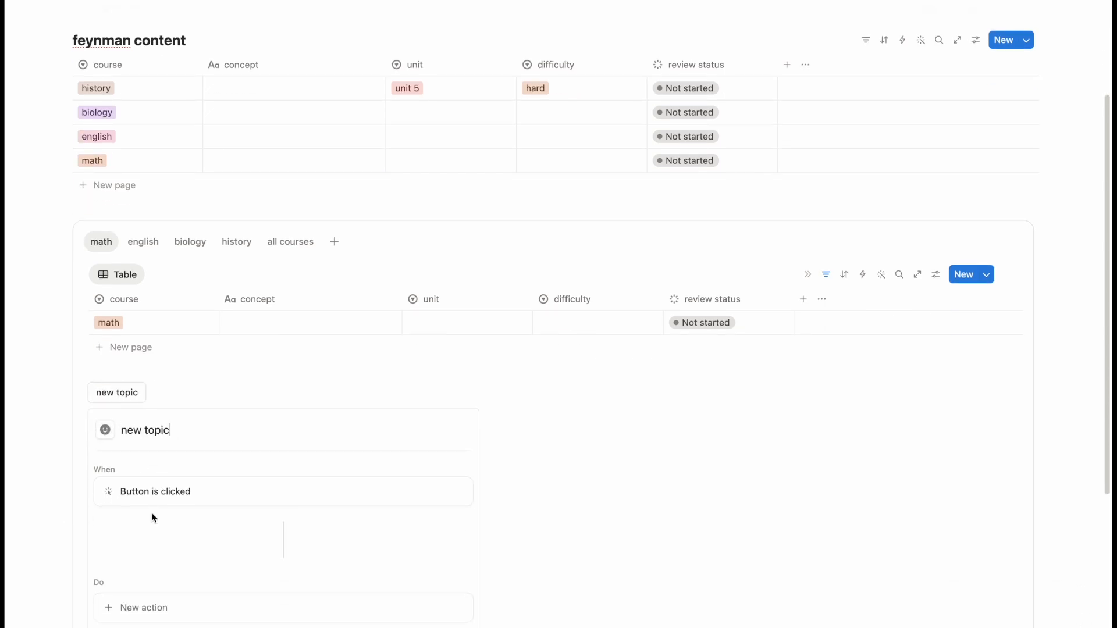
{"action": "scroll", "coordinate": [182, 520], "scroll_direction": "down", "scroll_amount": 3}
{"action": "left_click", "coordinate": [203, 510]}
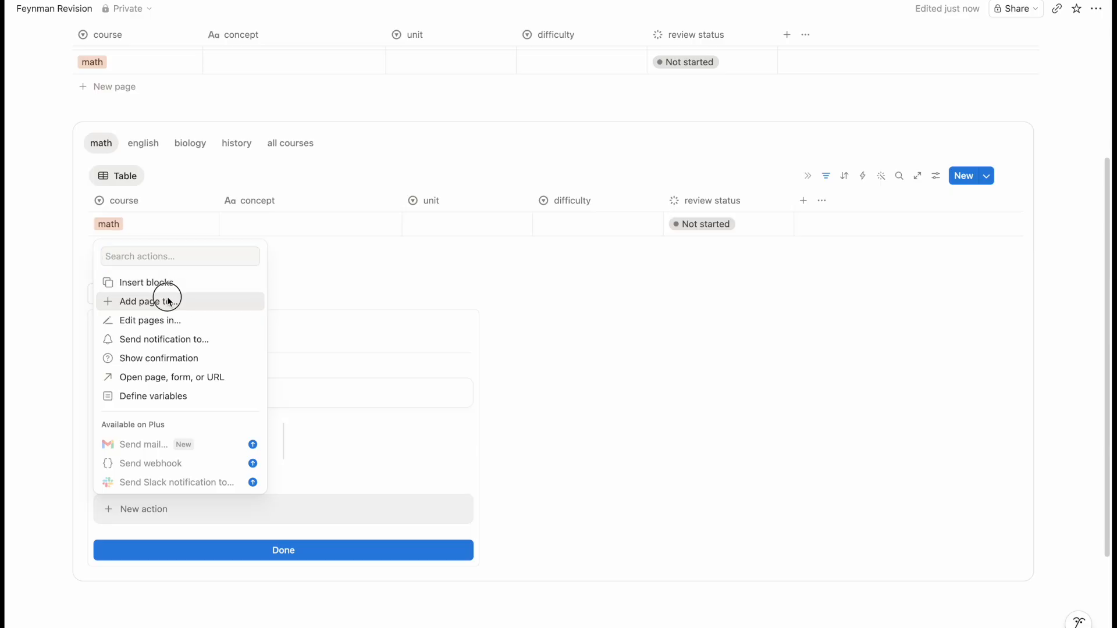
{"action": "left_click", "coordinate": [166, 301]}
- Target the feynman content database with course preset to math, then try the button
{"action": "left_click", "coordinate": [227, 512]}
{"action": "type", "text": "feynman content"}
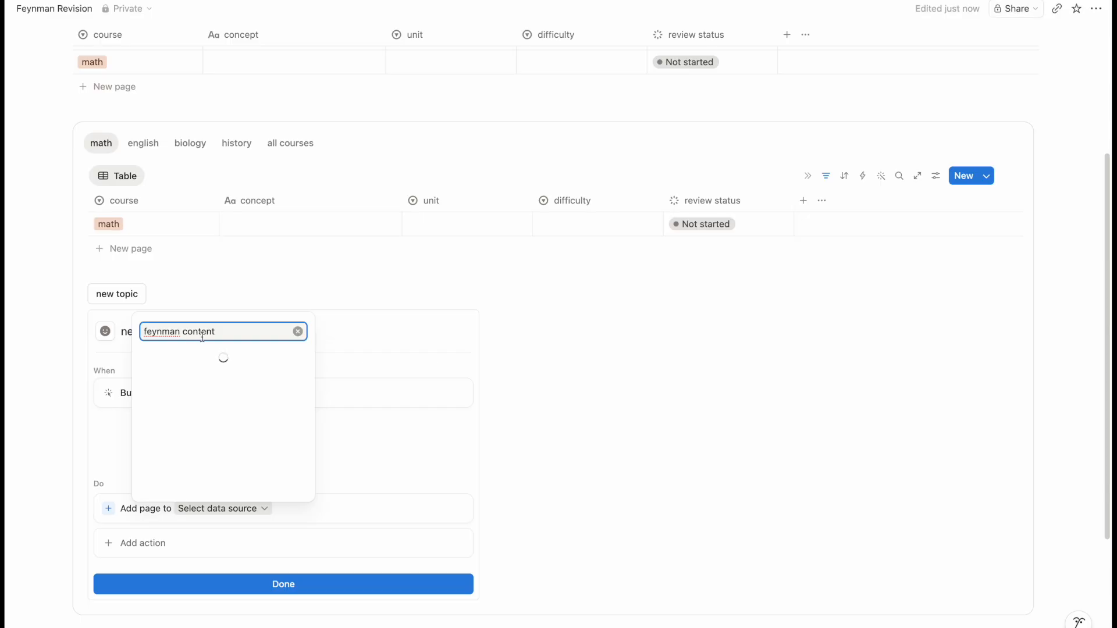
{"action": "left_click", "coordinate": [215, 449]}
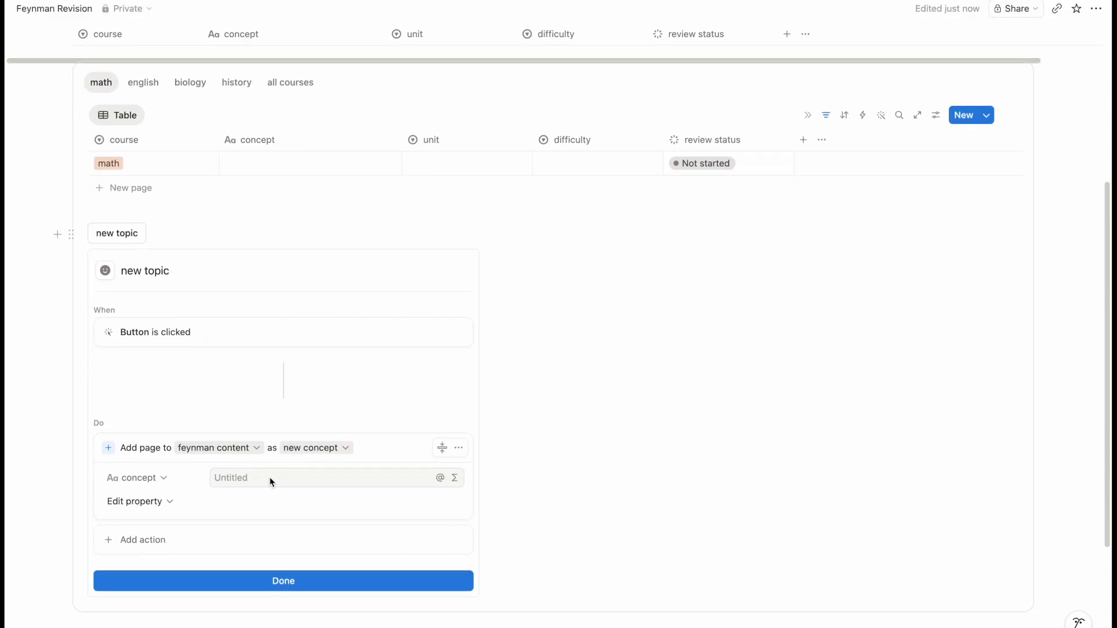
{"action": "left_click", "coordinate": [164, 500]}
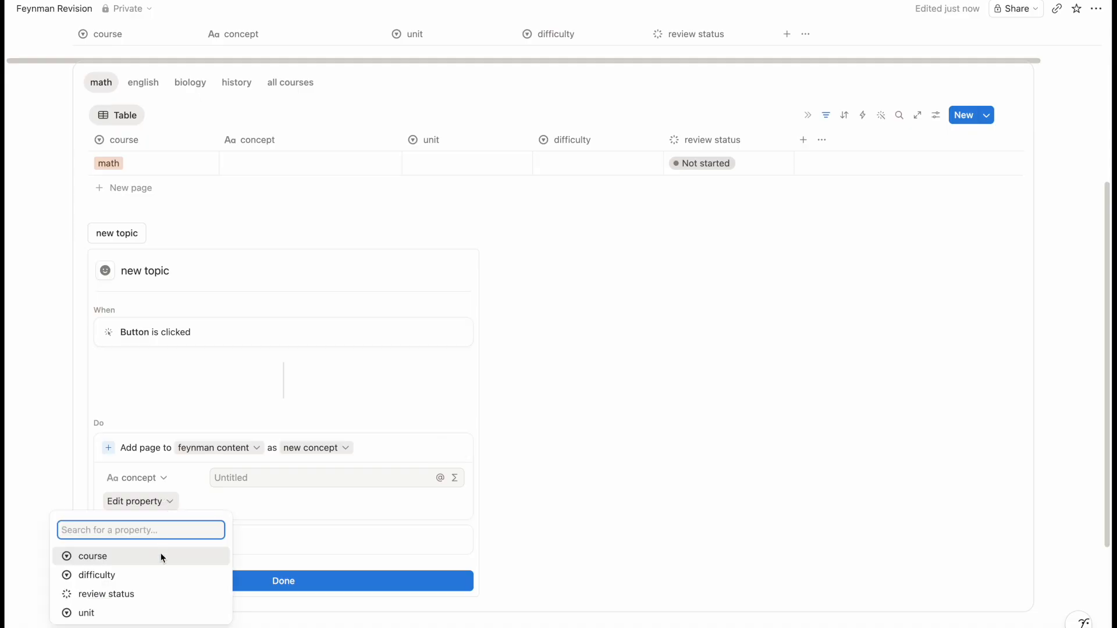
{"action": "left_click", "coordinate": [163, 559]}
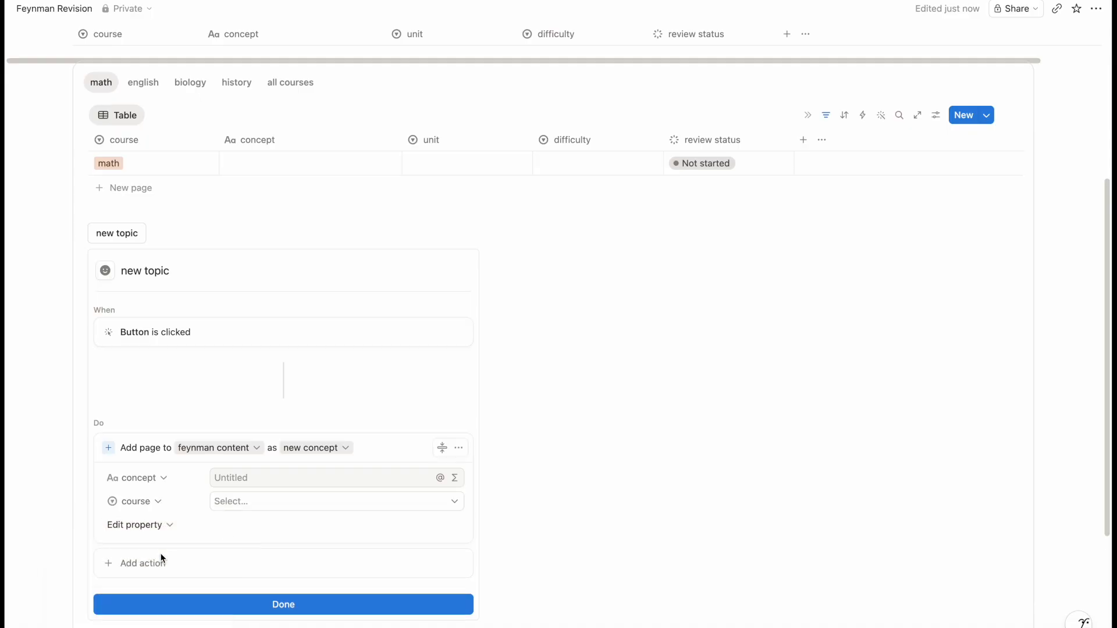
{"action": "left_click", "coordinate": [264, 504]}
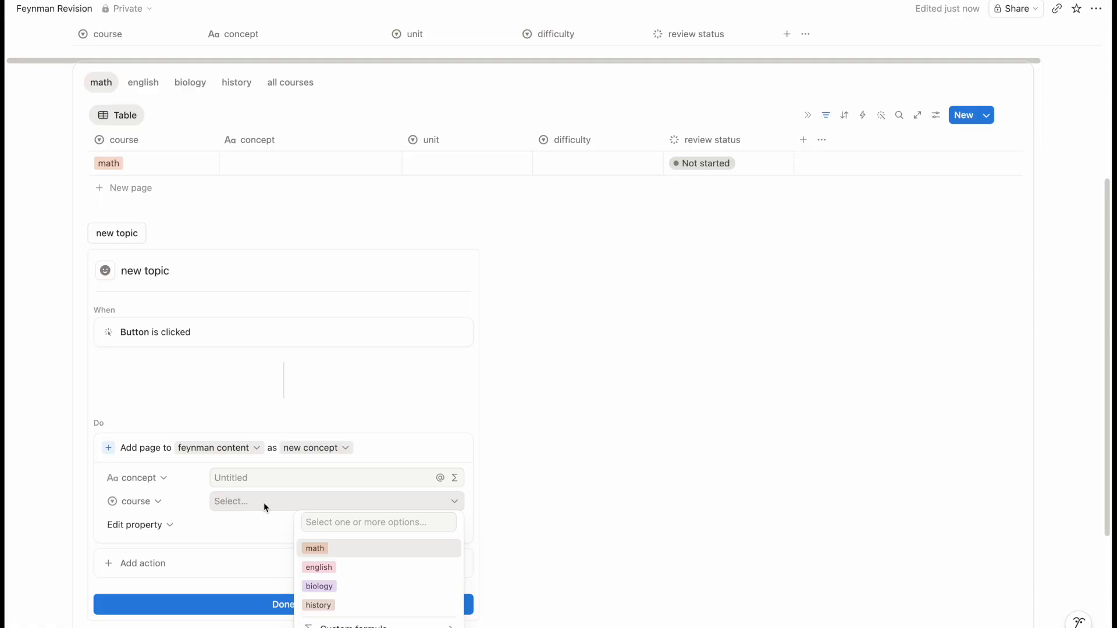
{"action": "left_click", "coordinate": [317, 548]}
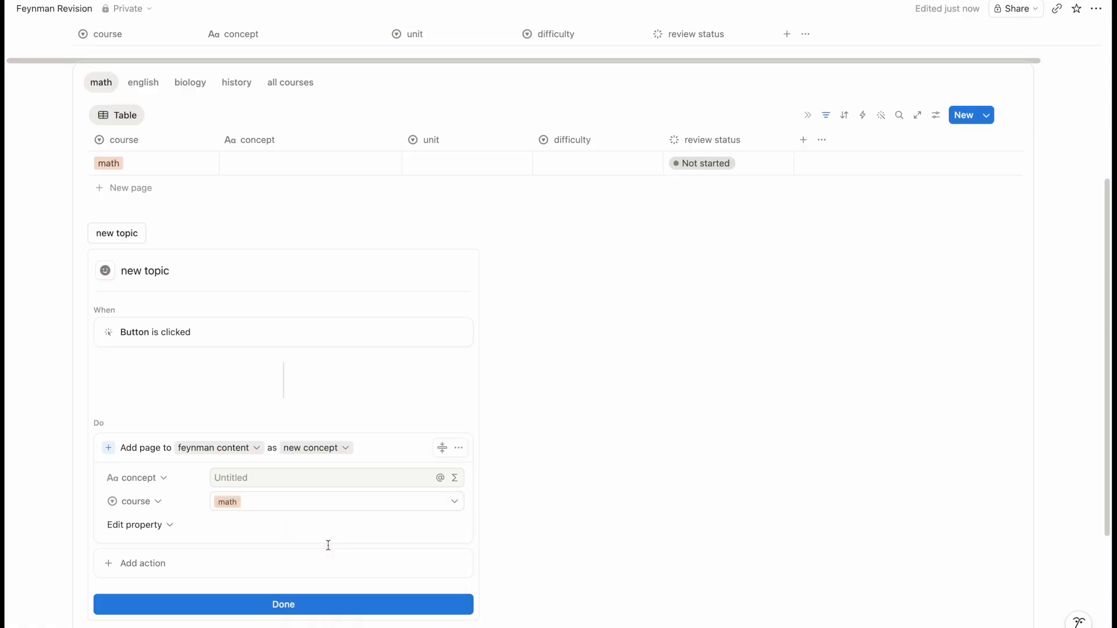
{"action": "left_click", "coordinate": [332, 605]}
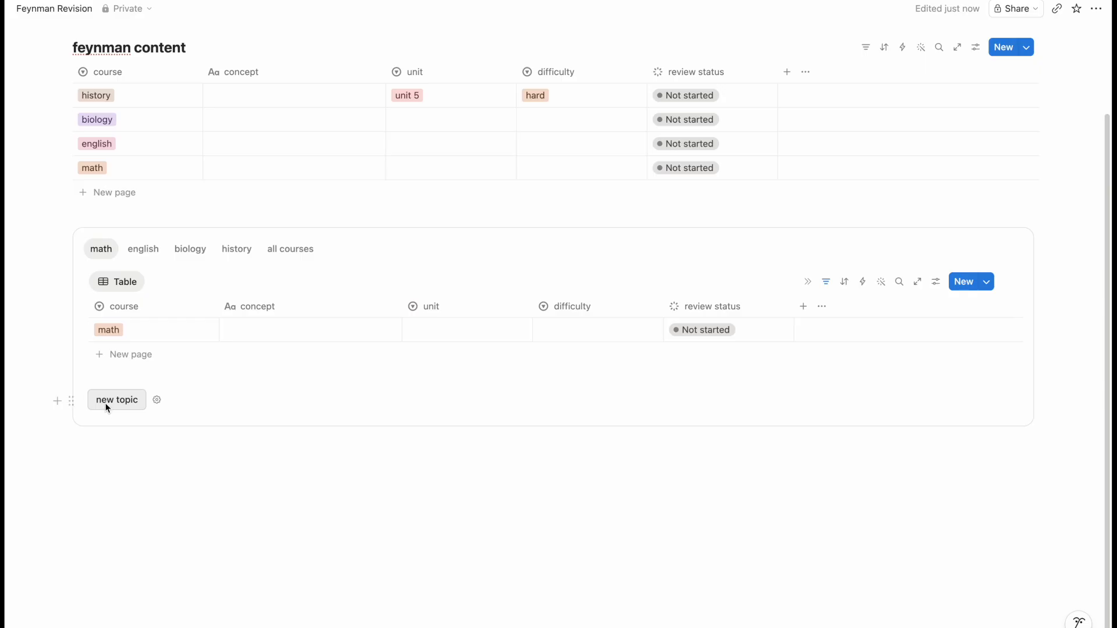
{"action": "left_click", "coordinate": [107, 401]}
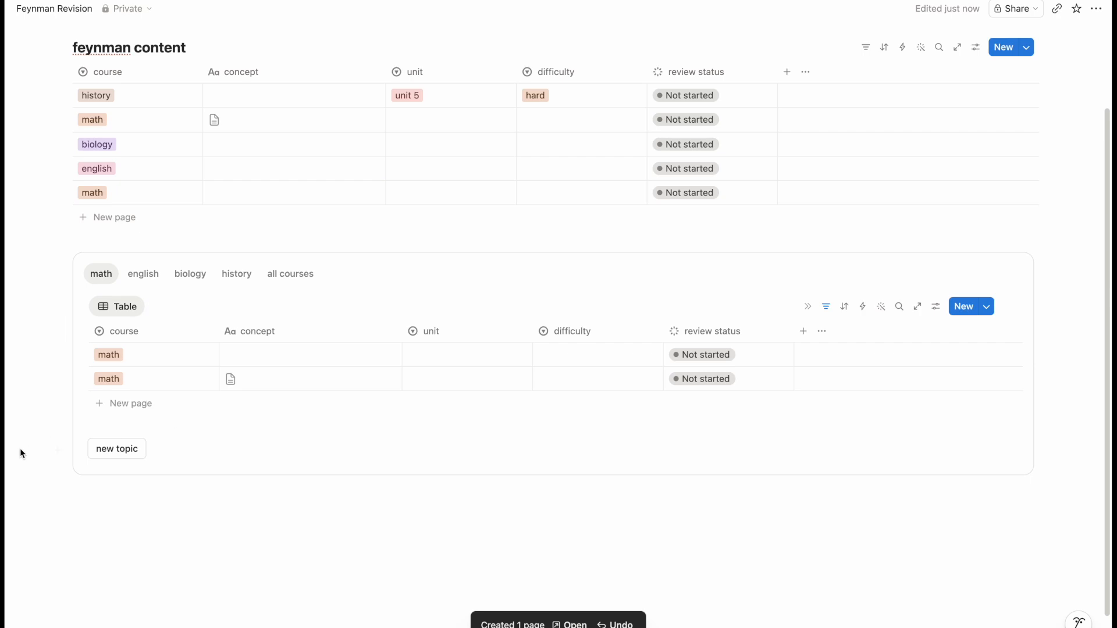
- Move the new topic button above the math table and start an empty block below the tables
{"action": "left_click_drag", "start_coordinate": [71, 451], "coordinate": [98, 292]}
{"action": "left_click", "coordinate": [226, 318]}
{"action": "scroll", "coordinate": [239, 314], "scroll_direction": "up", "scroll_amount": 2}
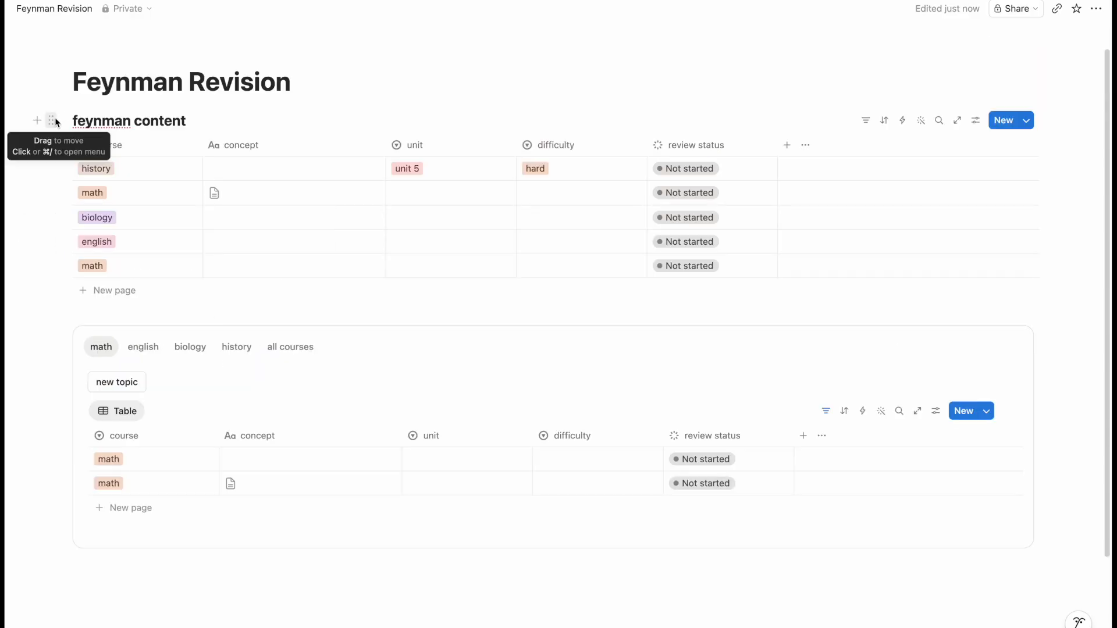
{"action": "scroll", "coordinate": [236, 202], "scroll_direction": "down", "scroll_amount": 1}
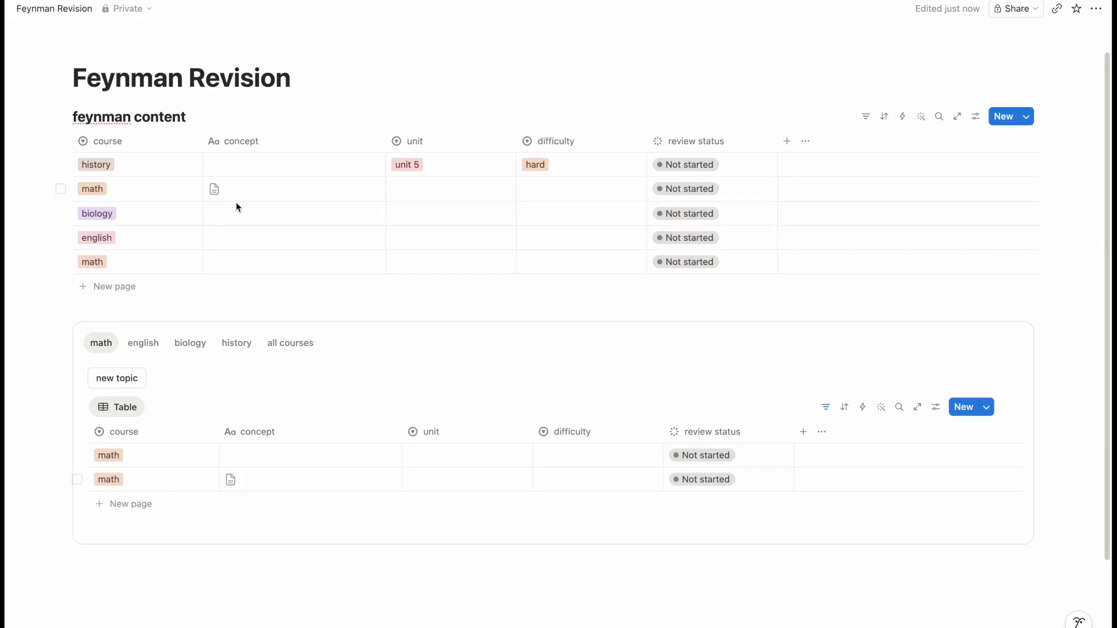
{"action": "left_click", "coordinate": [180, 539]}
- Create a subpage named 'database' and move the feynman content table into it
{"action": "type", "text": "/page"}
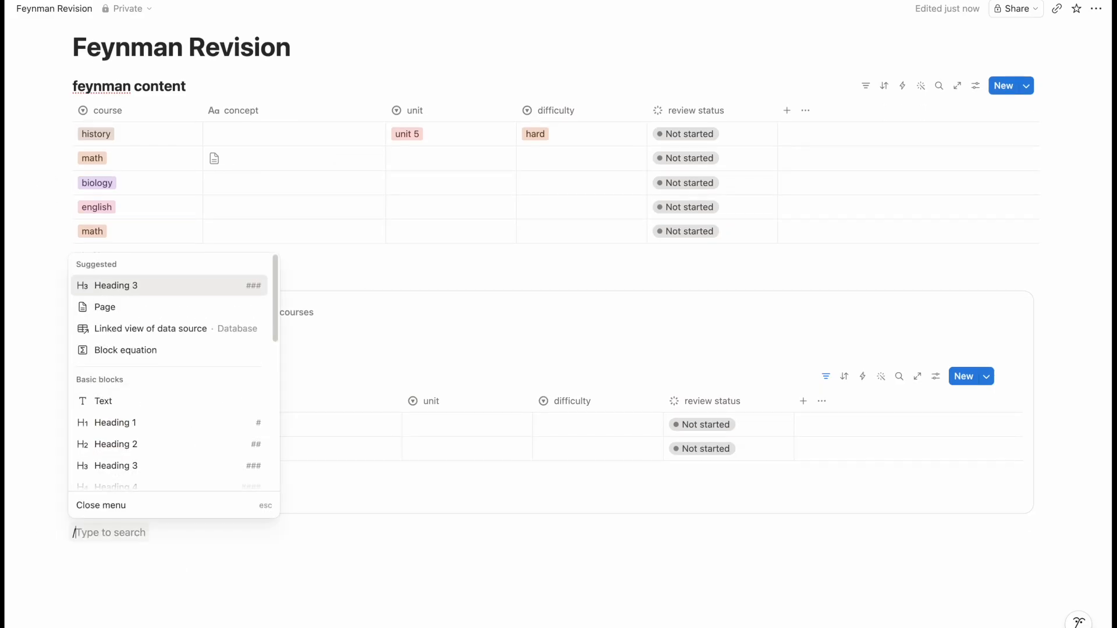
{"action": "key", "text": "Return"}
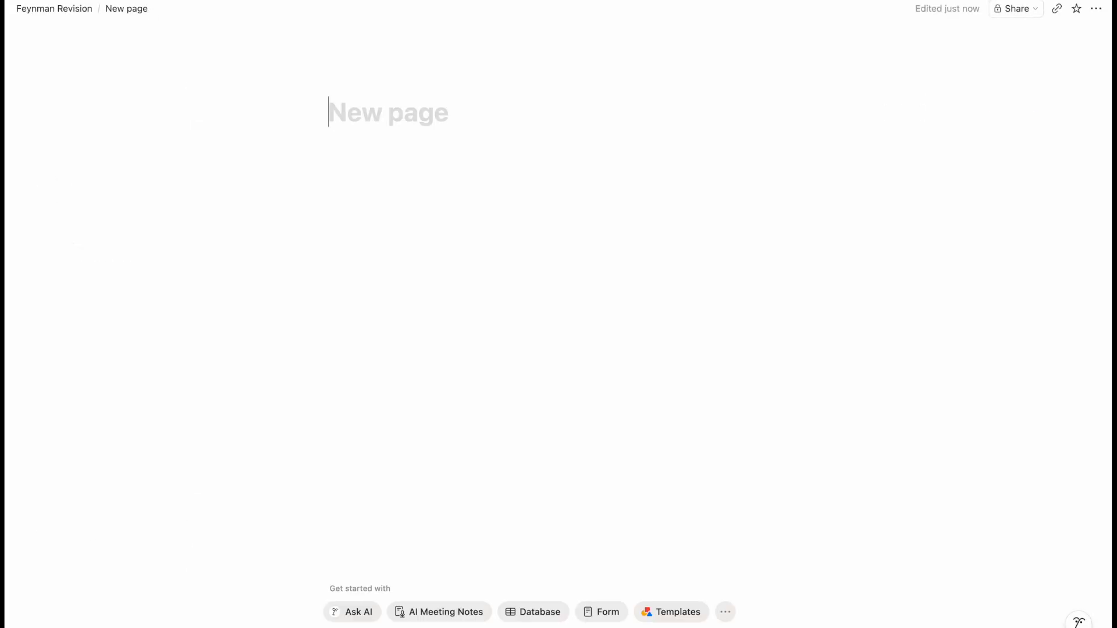
{"action": "key", "text": "super+["}
{"action": "left_click_drag", "start_coordinate": [51, 85], "coordinate": [128, 531]}
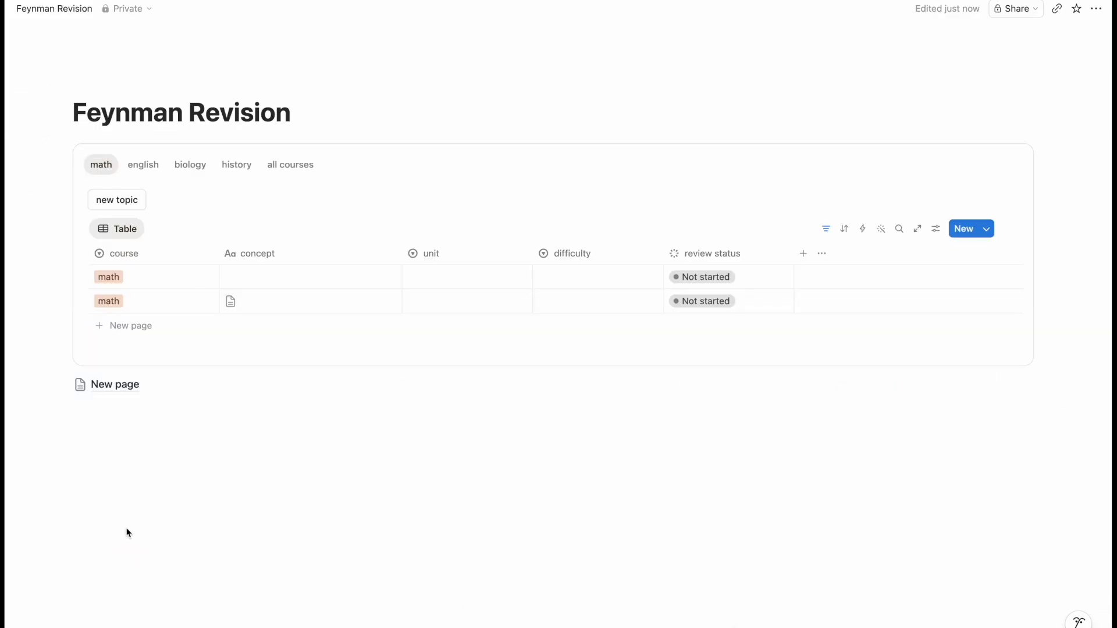
{"action": "left_click", "coordinate": [114, 387]}
{"action": "type", "text": "database"}
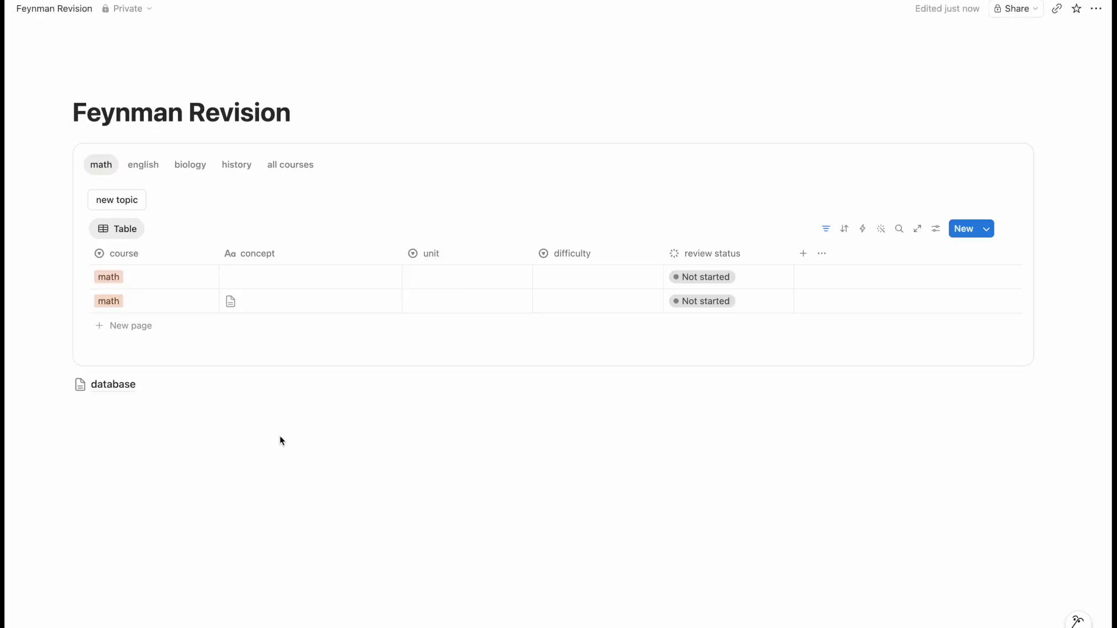
{"action": "left_click", "coordinate": [279, 455]}
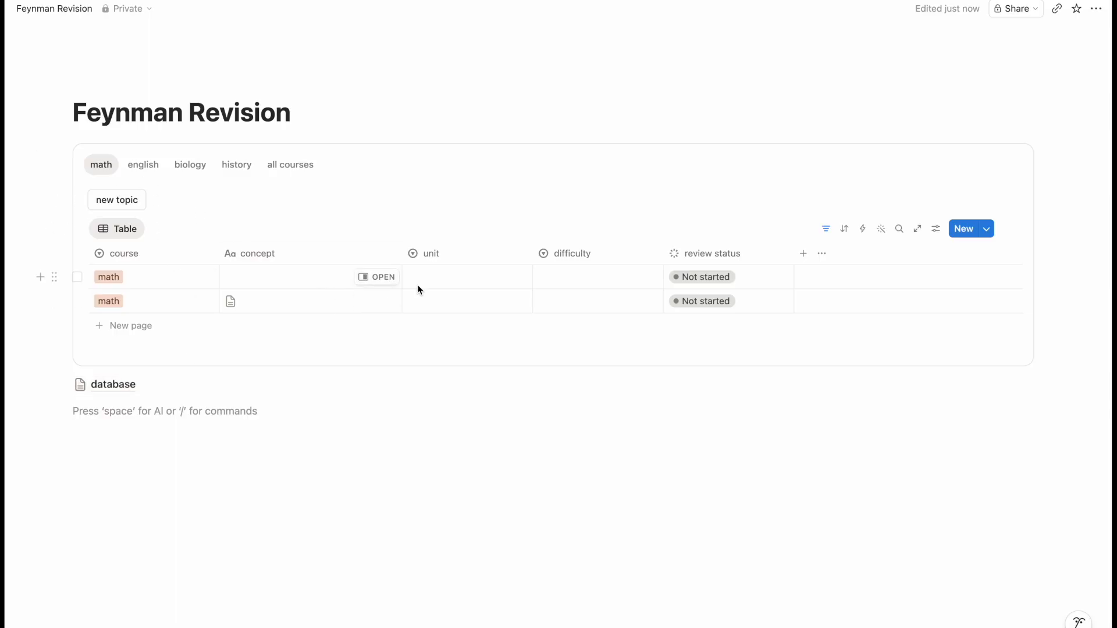
- Check the english, biology and all courses tabs on Feynman Revision
{"action": "left_click", "coordinate": [146, 165]}
{"action": "left_click", "coordinate": [183, 170]}
{"action": "left_click", "coordinate": [282, 168]}
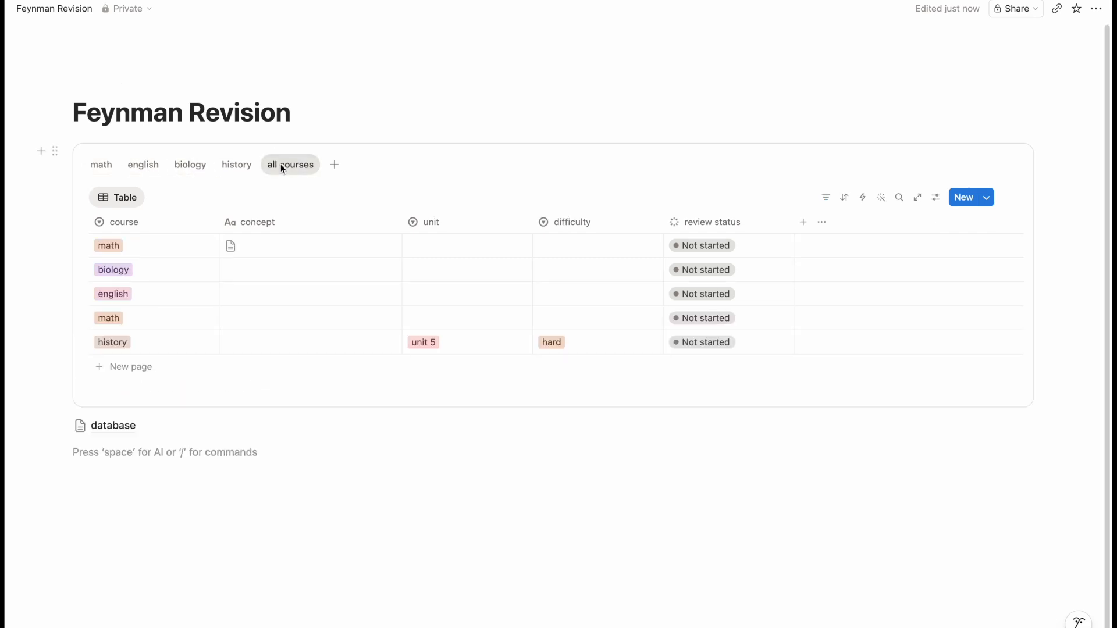